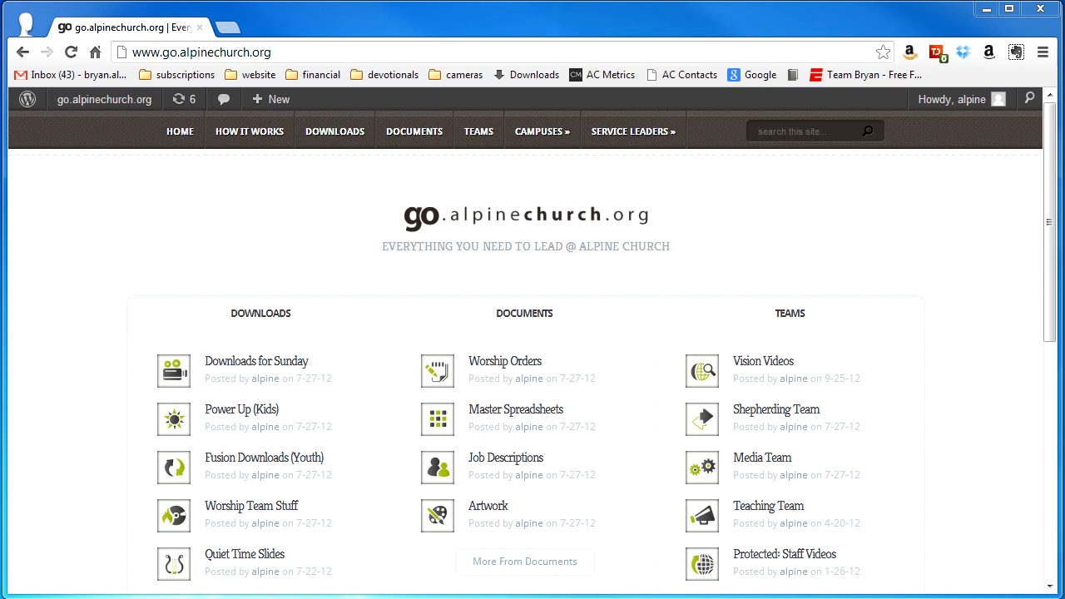
# Open the Media Team page and read its list of media computer installs.
pyautogui.moveTo(1049, 253); pyautogui.dragTo(1048, 292)
pyautogui.click(775, 404)
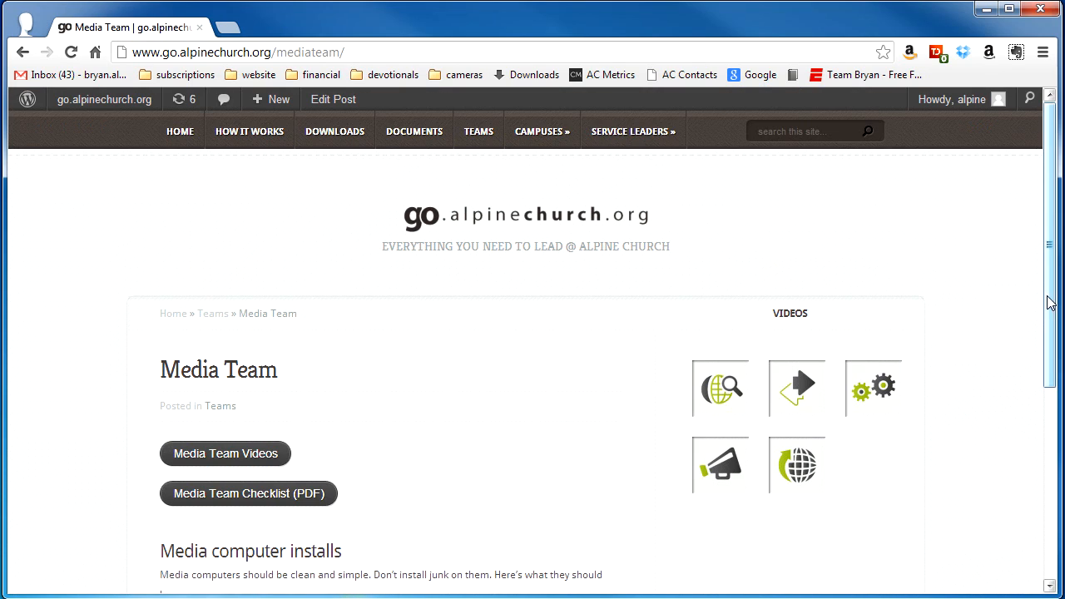
pyautogui.scroll(-2, 1049, 293)
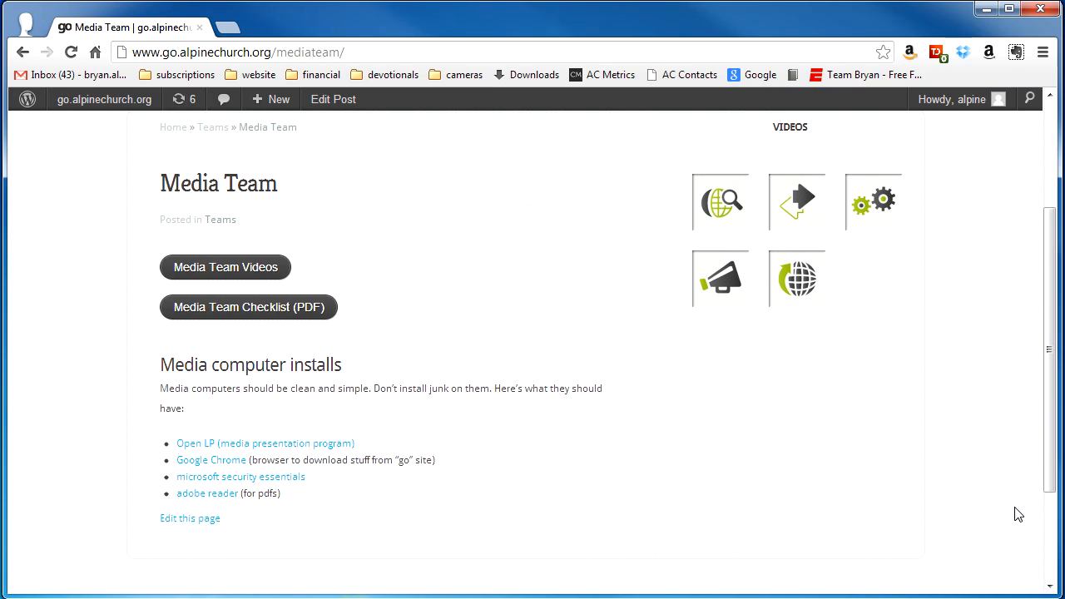
pyautogui.scroll(2, 1018, 515)
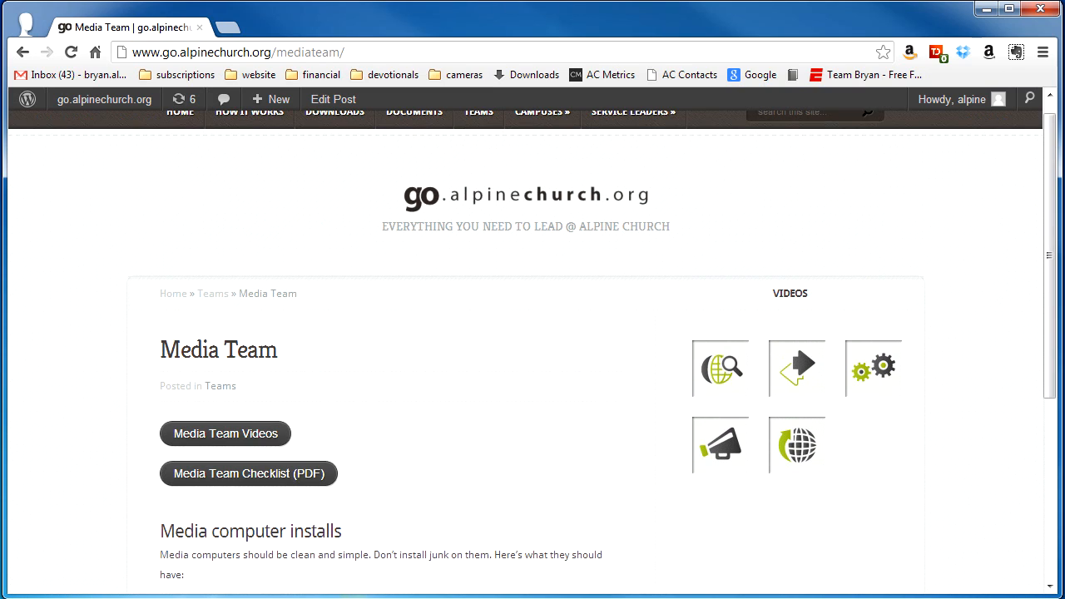
pyautogui.scroll(-1, 979, 461)
pyautogui.scroll(2, 982, 459)
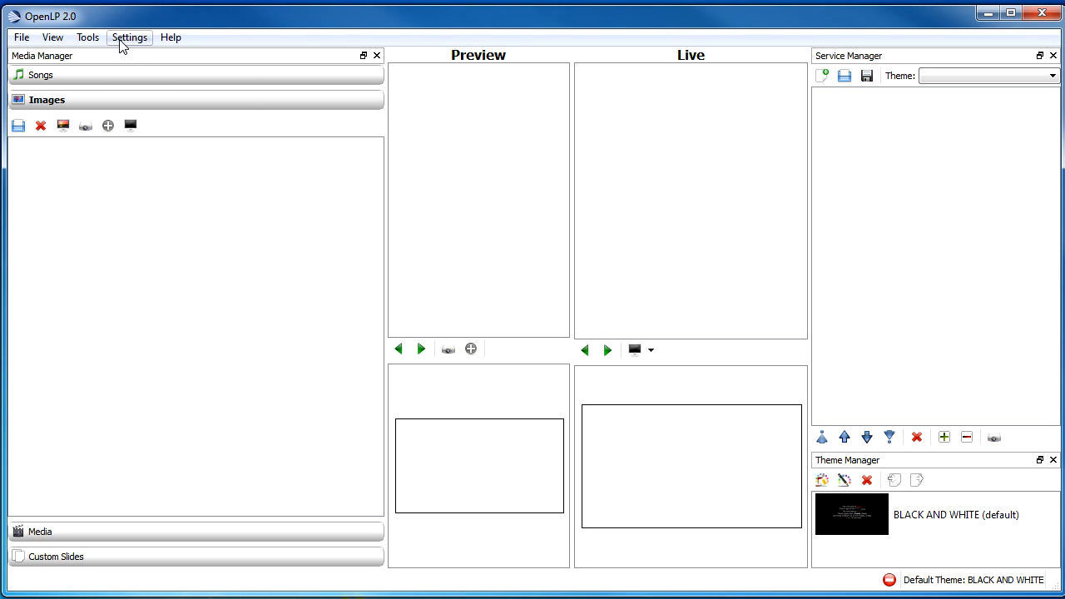
# Re-run the First Time Wizard, confirm it, and advance past its welcome page.
pyautogui.click(90, 40)
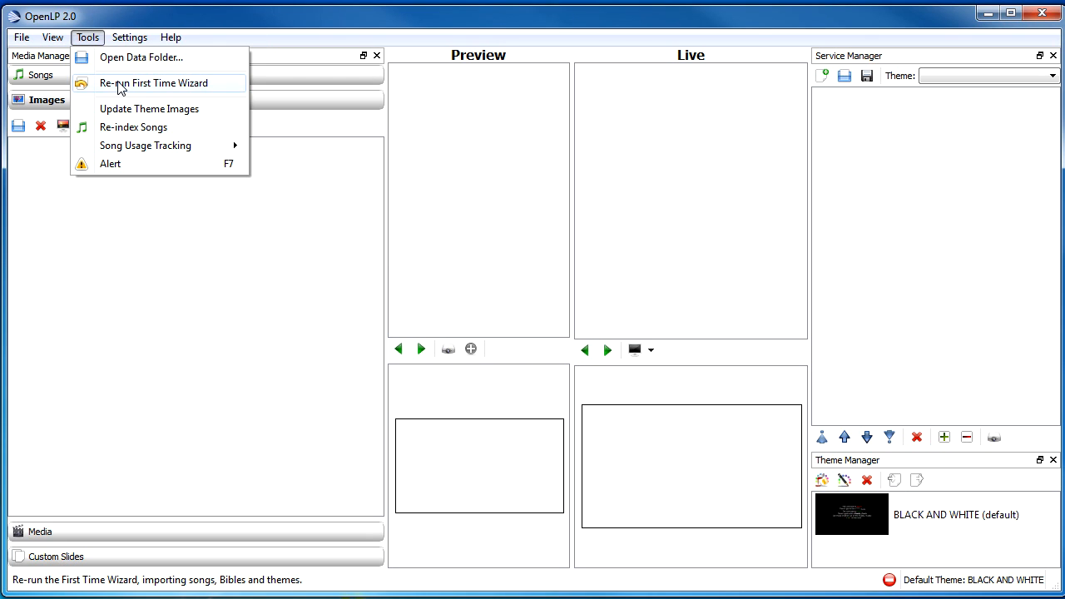
pyautogui.click(119, 87)
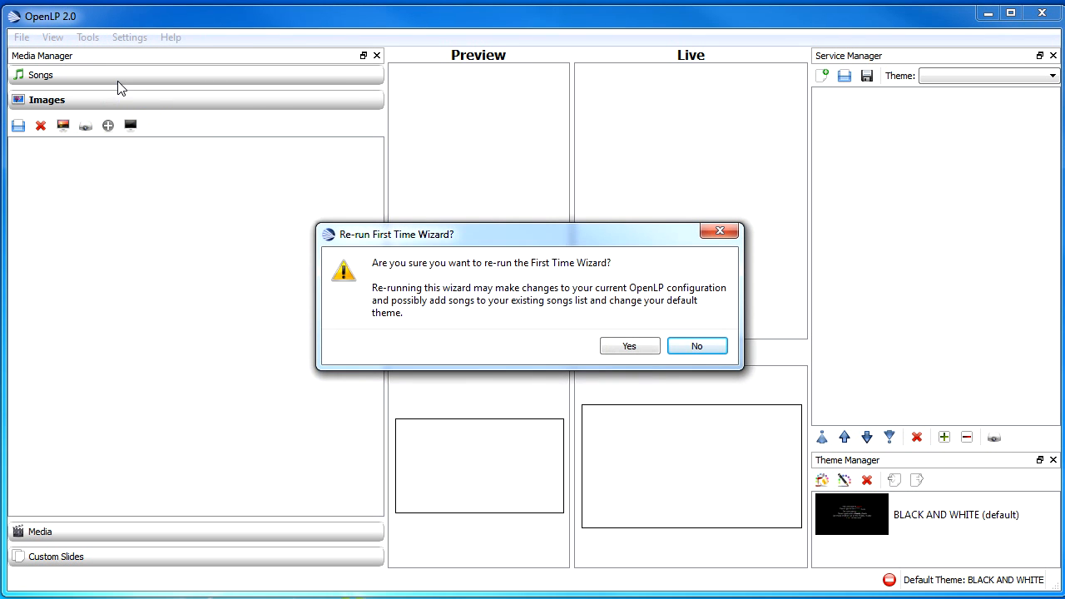
pyautogui.click(630, 346)
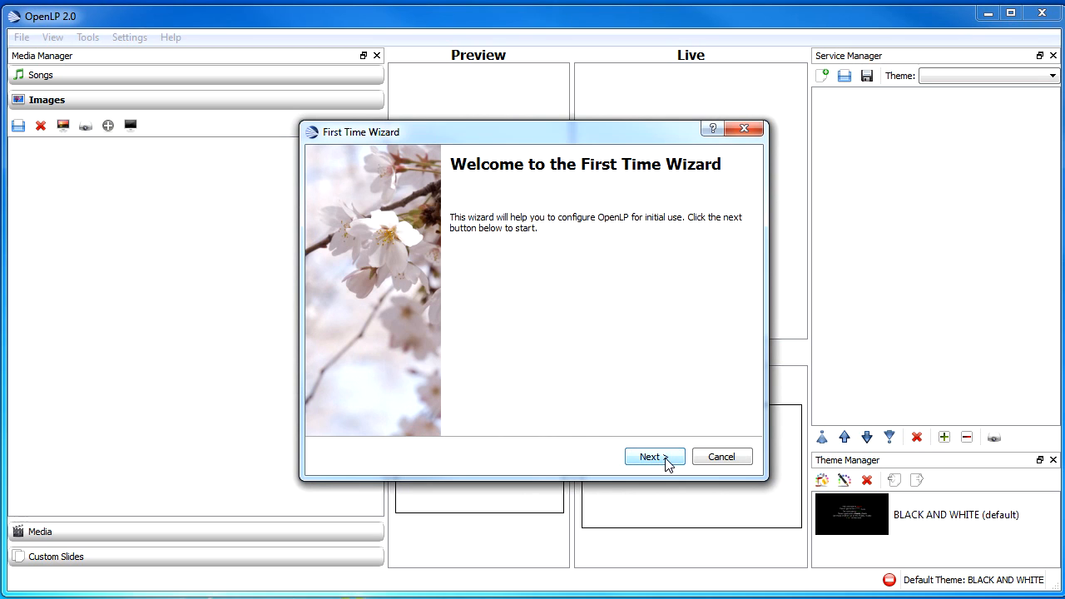
pyautogui.click(653, 457)
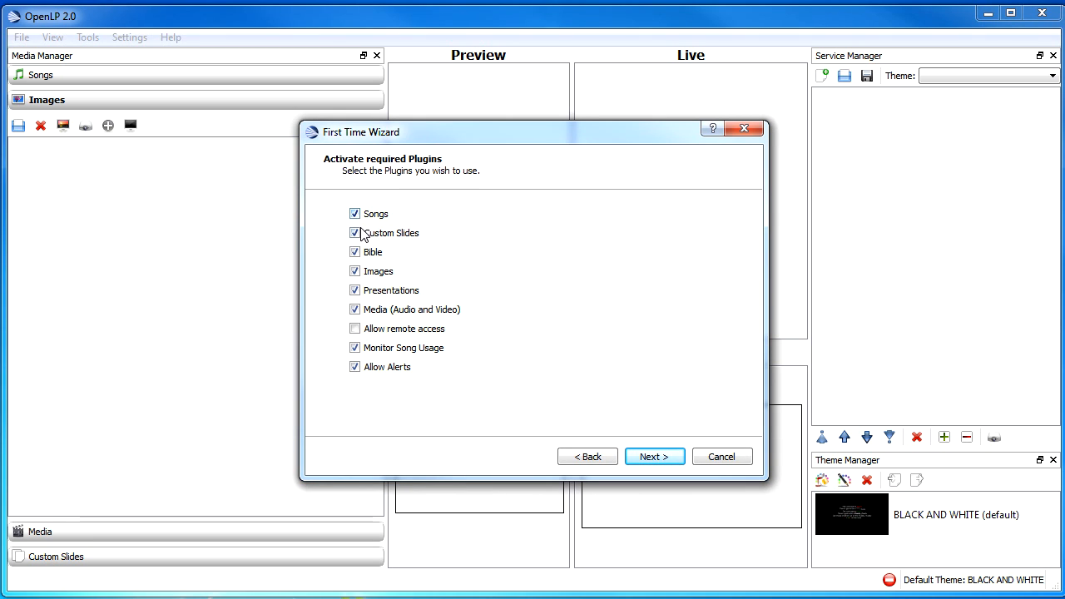
# Deactivate the Presentations and Monitor Song Usage plugins and continue the wizard.
pyautogui.click(355, 291)
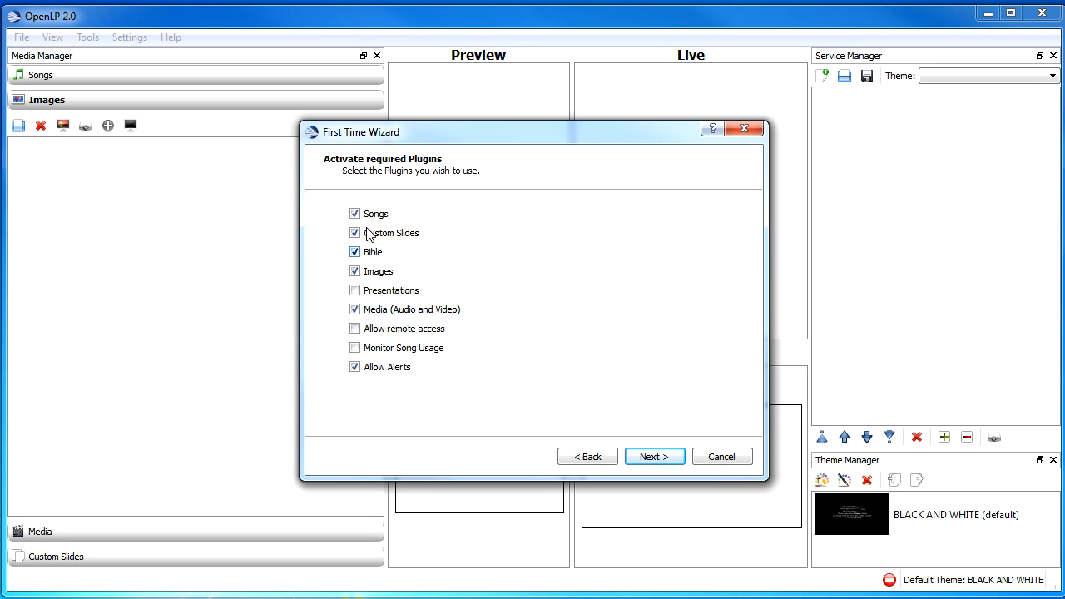
pyautogui.click(653, 457)
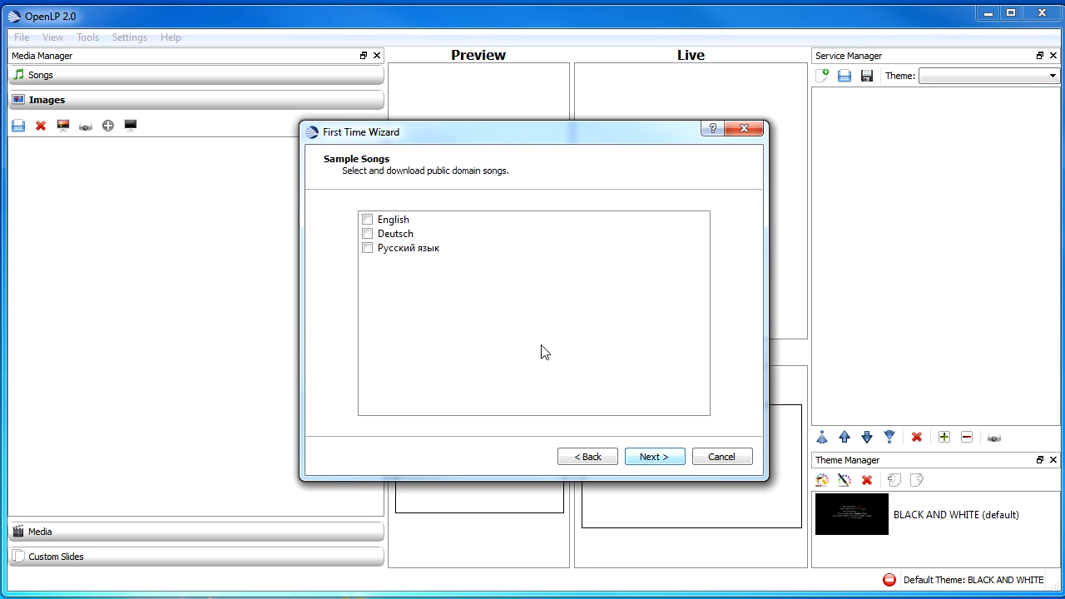
# Skip the sample songs and themes, keep the default display and theme, and finish the wizard.
pyautogui.click(663, 460)
pyautogui.click(663, 460)
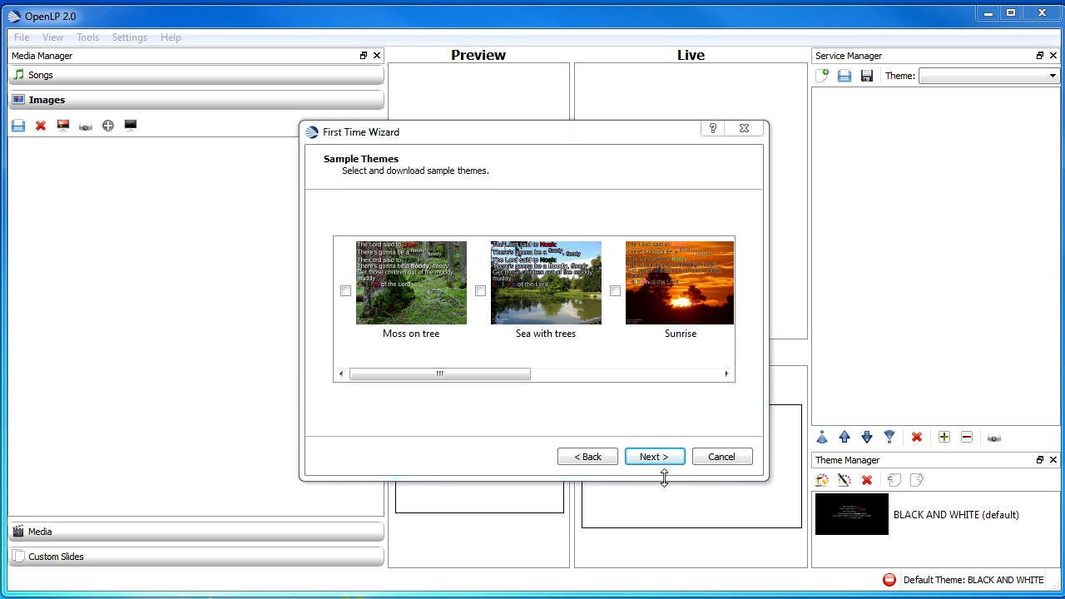
pyautogui.click(664, 460)
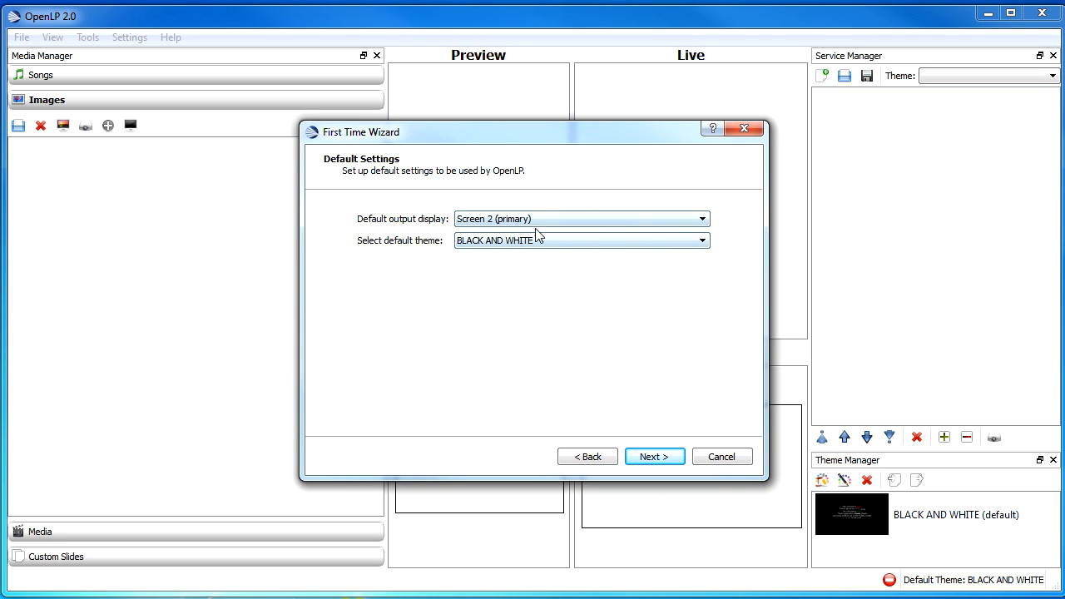
pyautogui.click(661, 460)
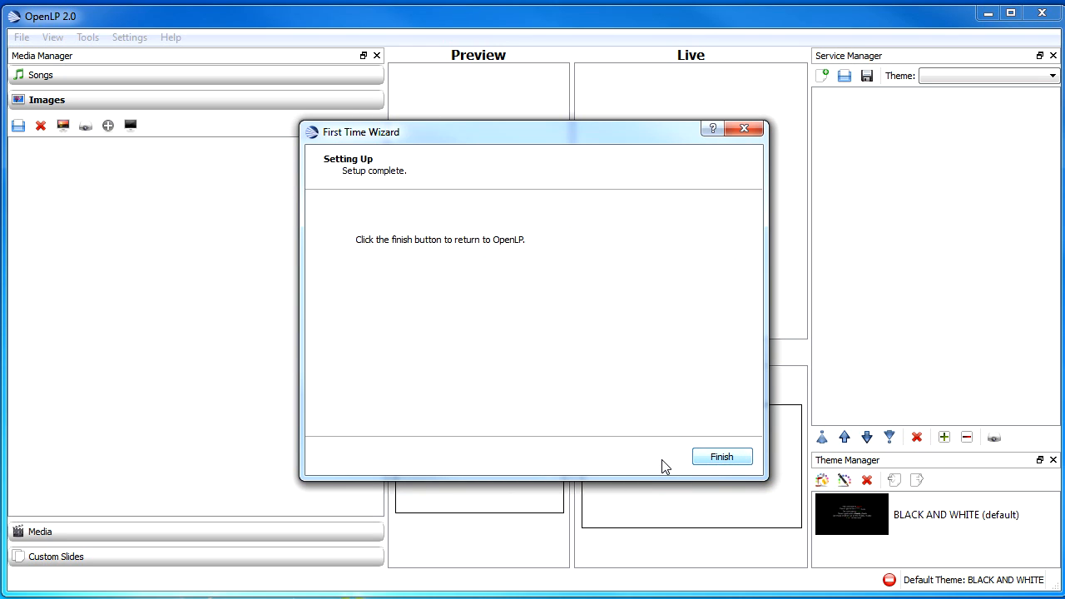
pyautogui.click(727, 458)
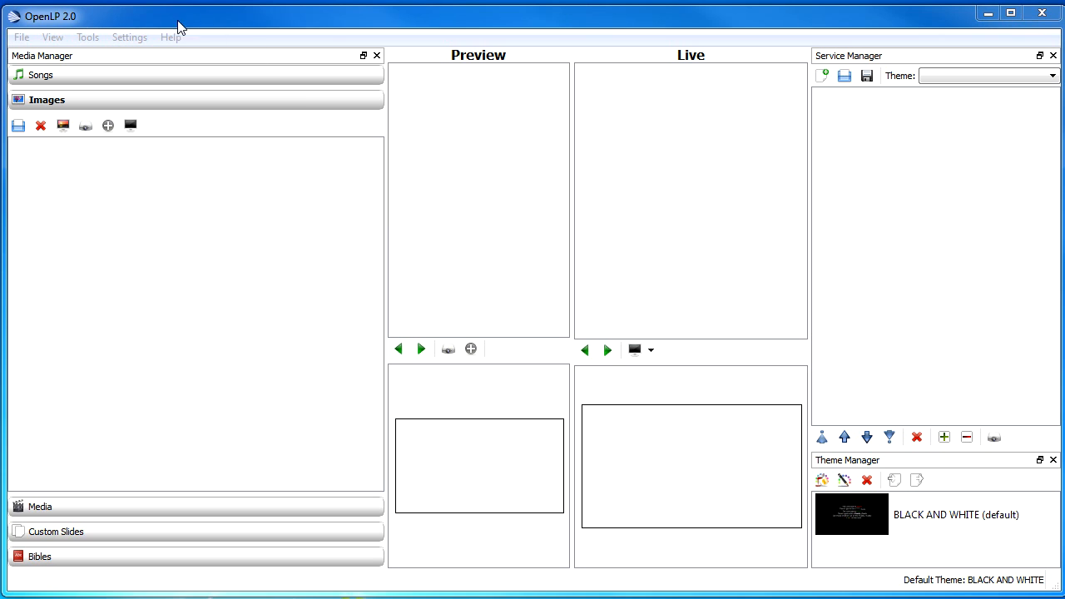
# Open the OpenLP configuration and review the General monitor, CCLI number and slide interval settings.
pyautogui.click(130, 38)
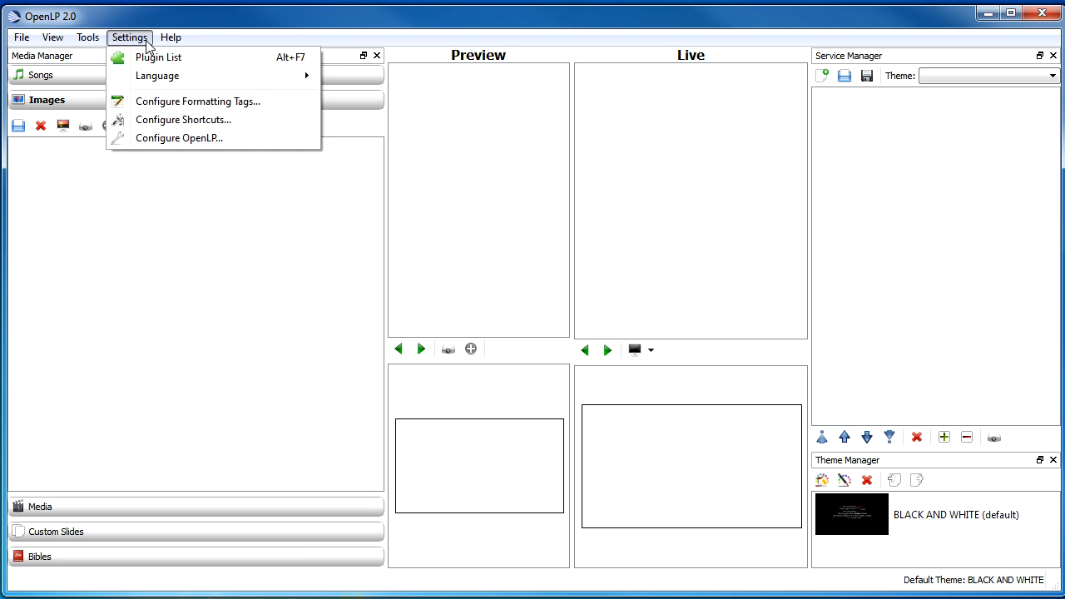
pyautogui.click(209, 141)
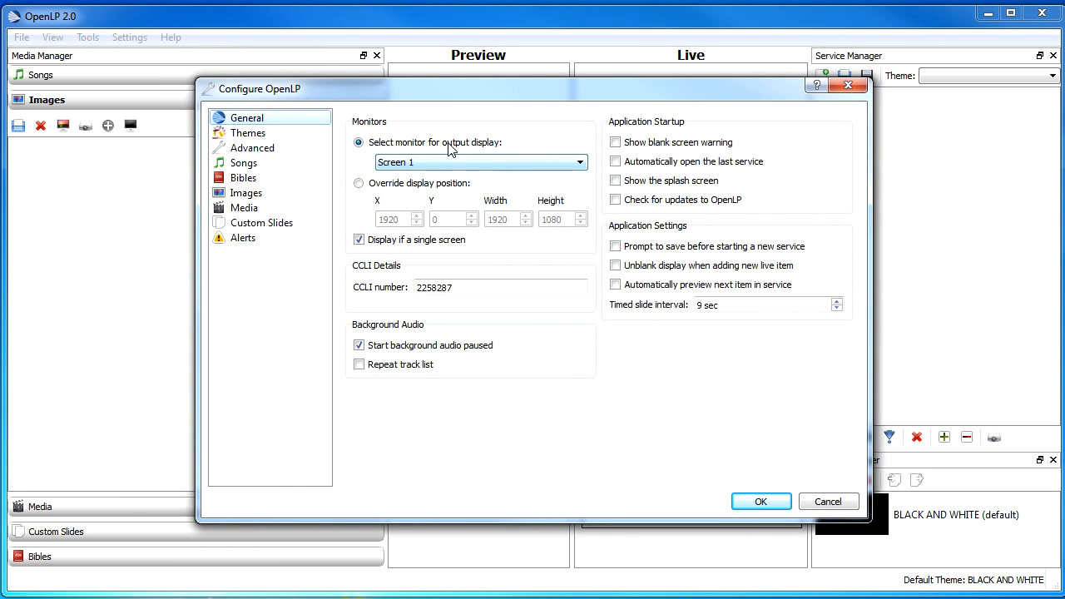
pyautogui.click(482, 163)
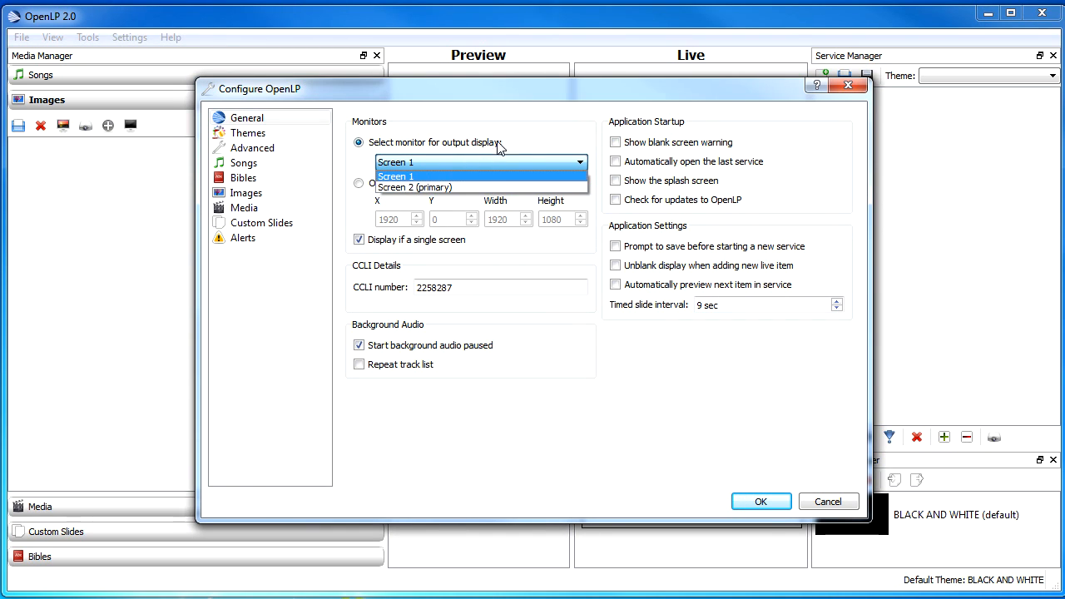
pyautogui.click(499, 148)
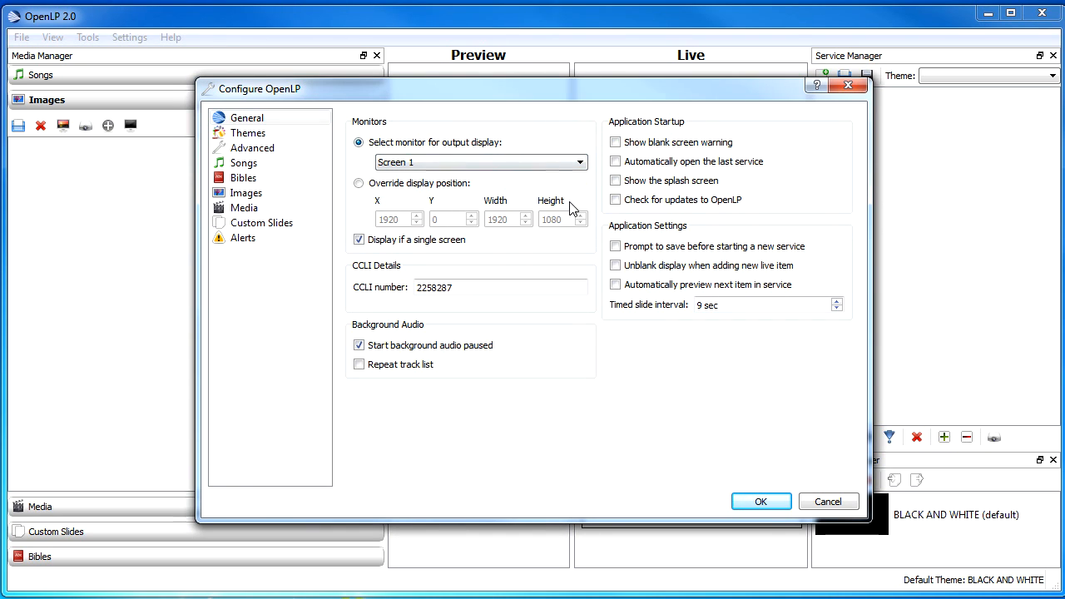
pyautogui.moveTo(465, 288); pyautogui.dragTo(408, 288)
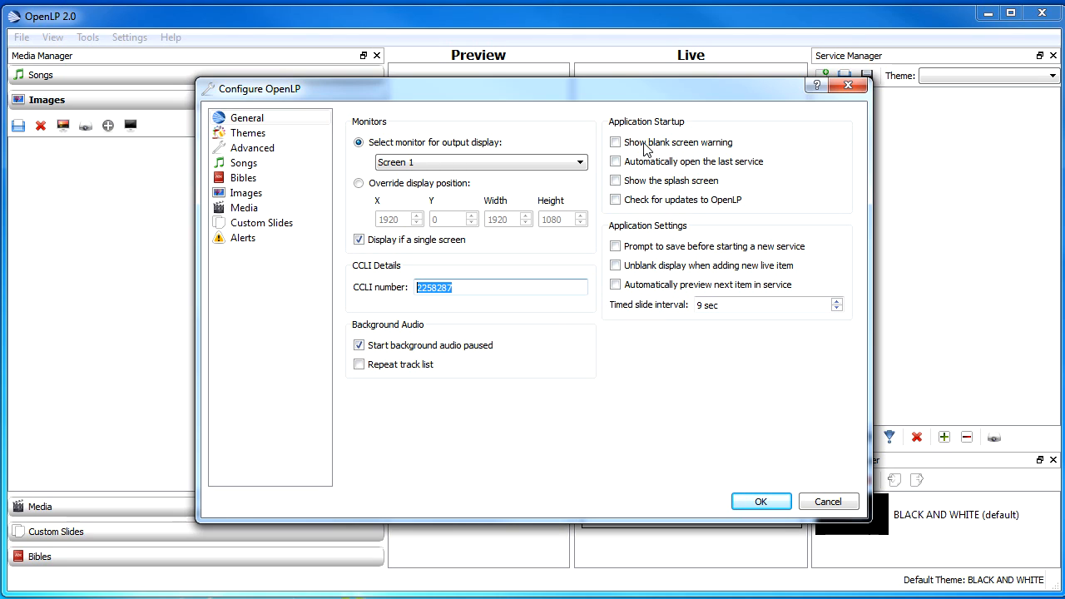
pyautogui.click(698, 305)
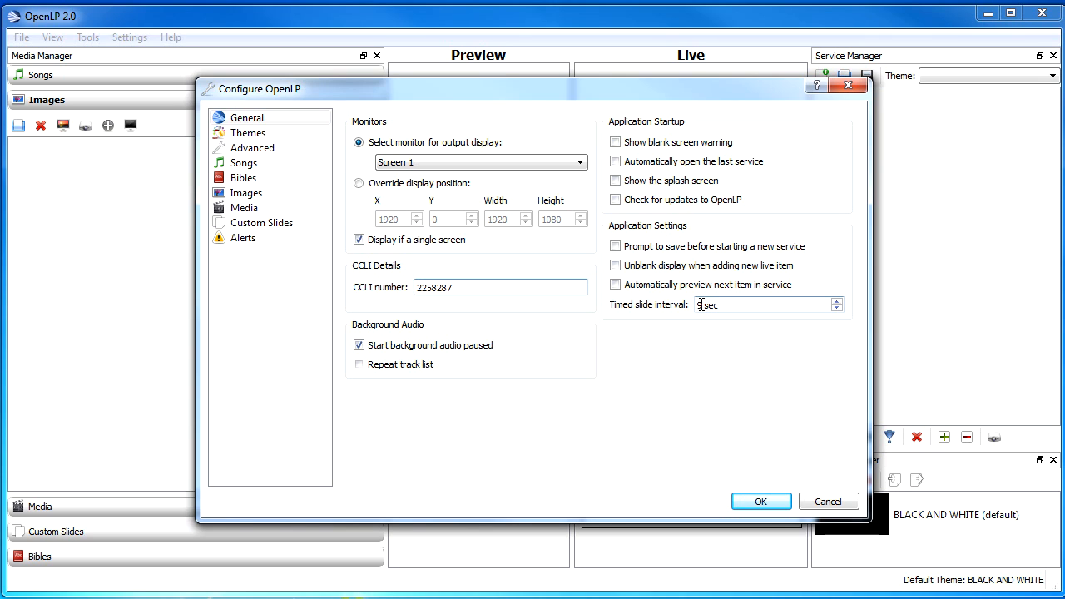
# Browse the Themes, Advanced, Songs, Bibles, Images and Media settings pages.
pyautogui.click(261, 140)
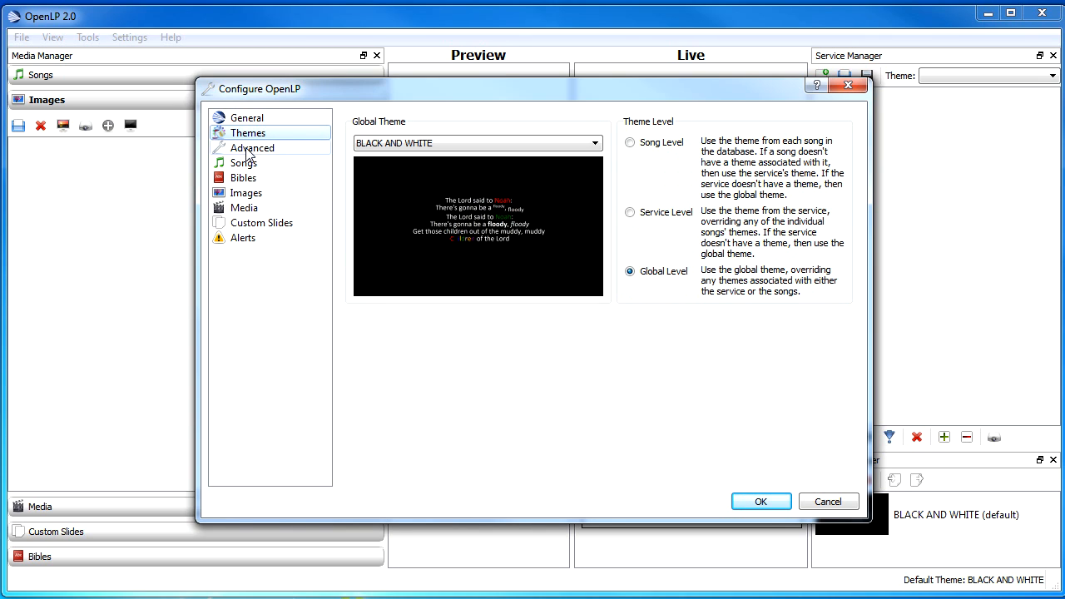
pyautogui.click(247, 149)
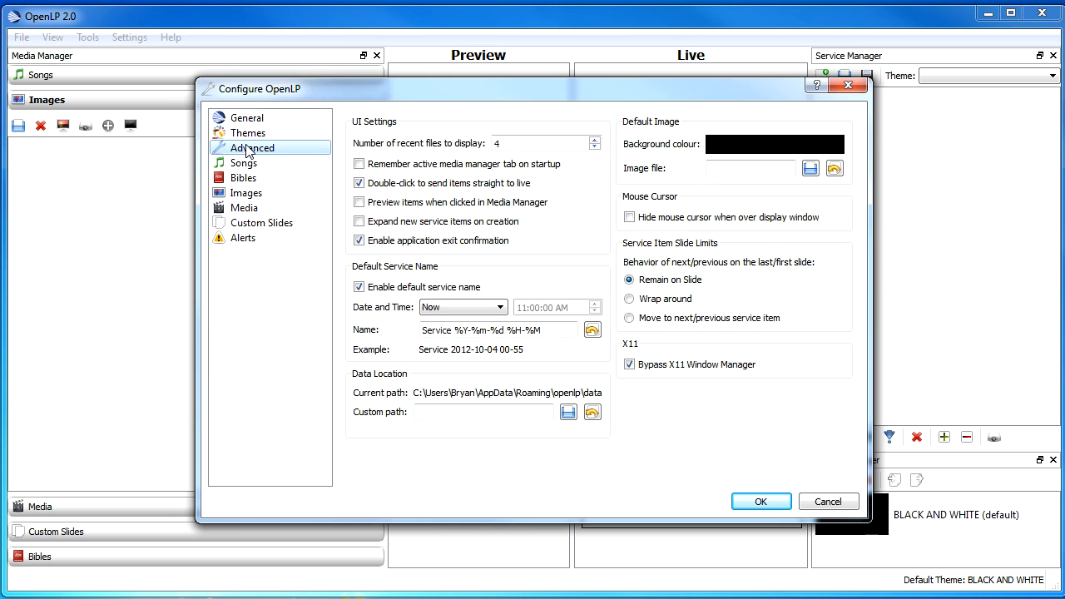
pyautogui.click(254, 165)
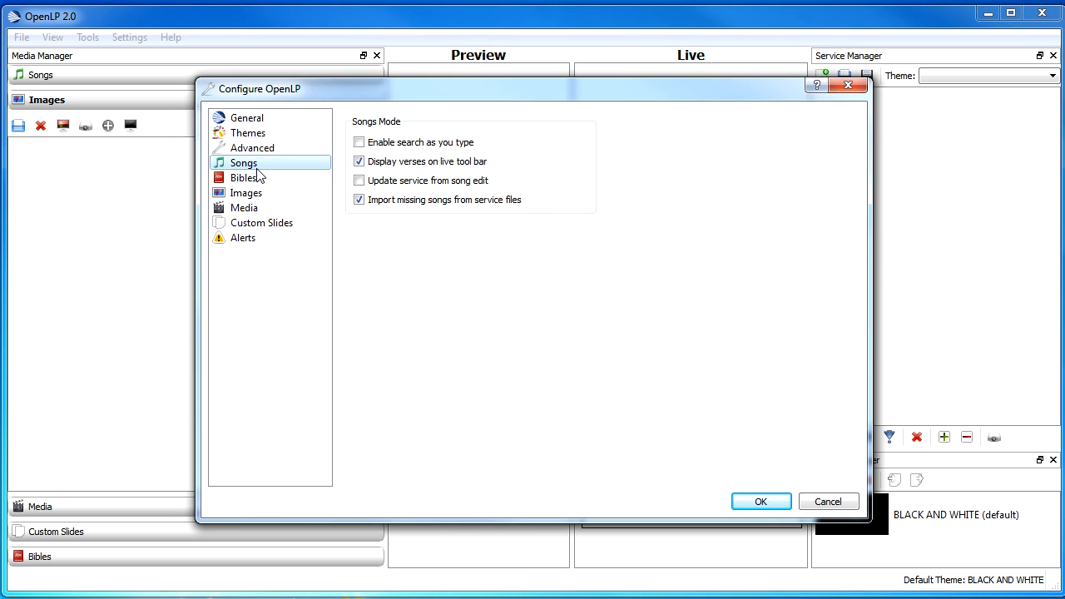
pyautogui.click(249, 182)
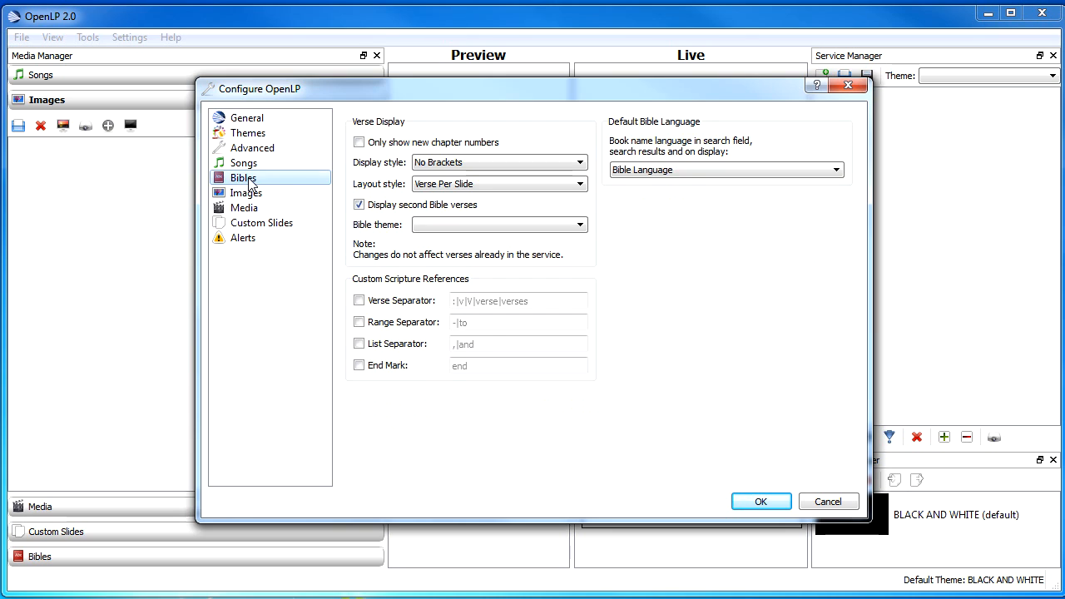
pyautogui.click(247, 196)
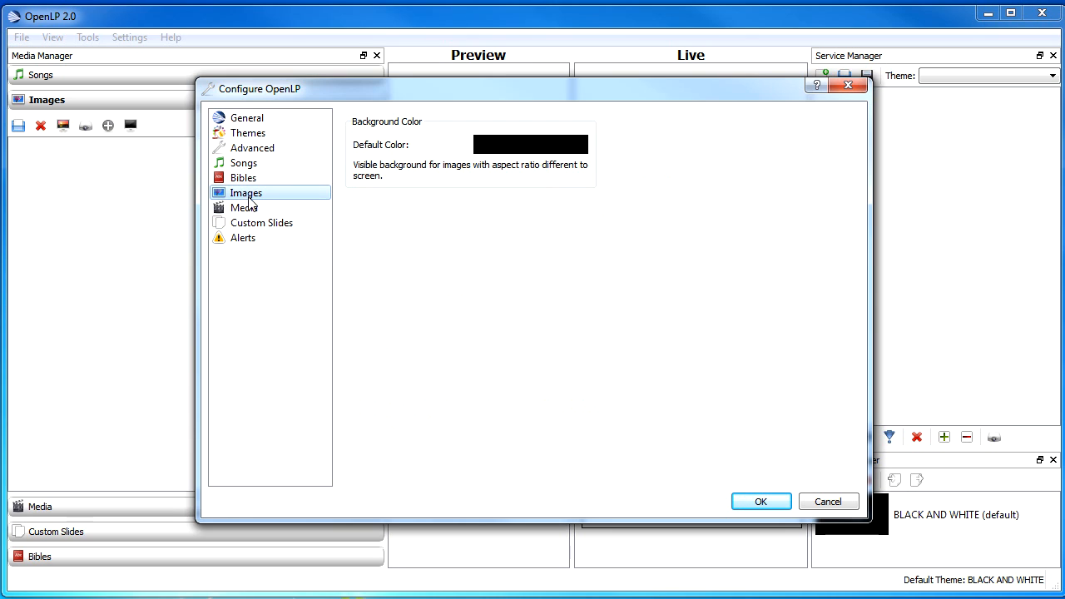
pyautogui.click(250, 207)
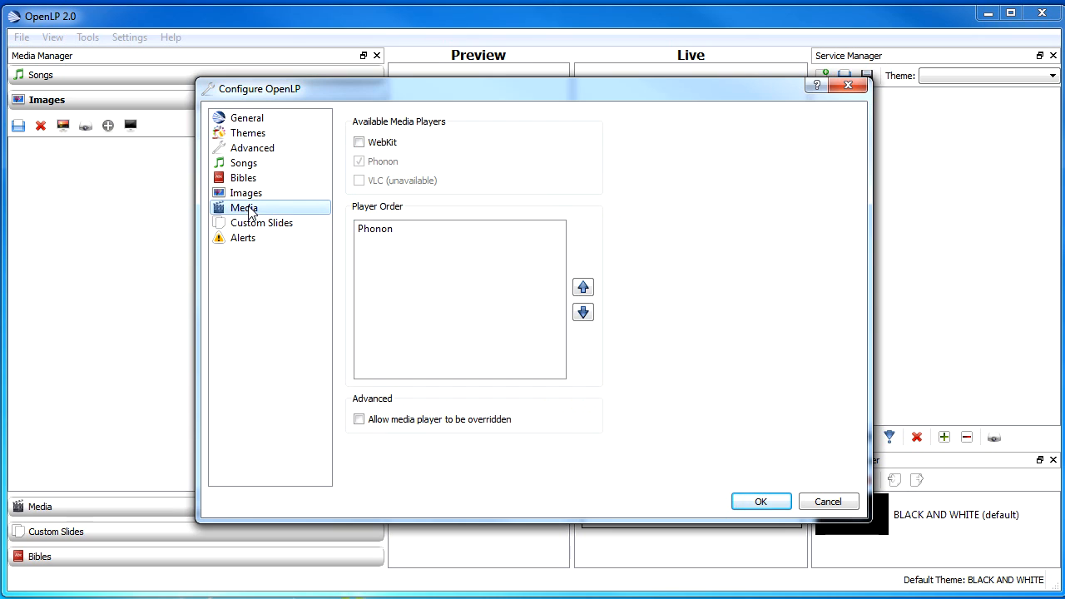
pyautogui.click(378, 233)
pyautogui.click(362, 146)
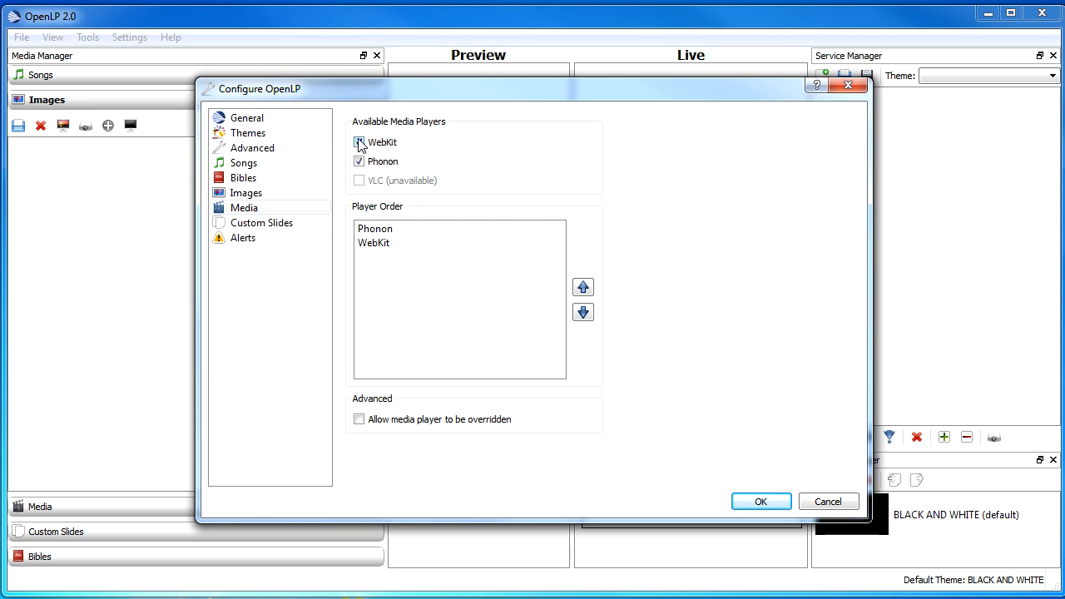
pyautogui.click(388, 243)
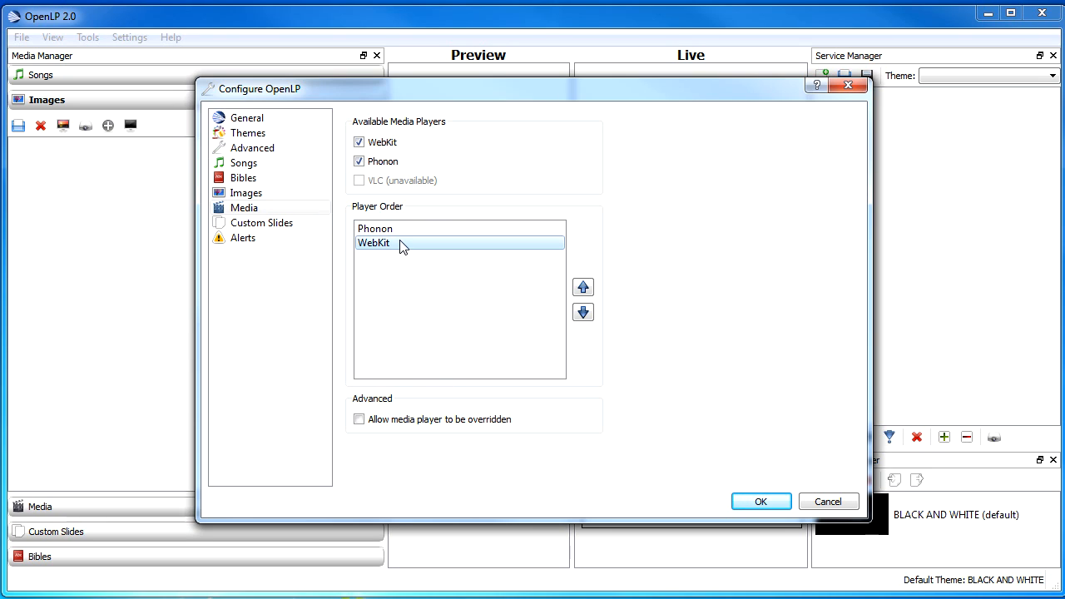
pyautogui.click(360, 143)
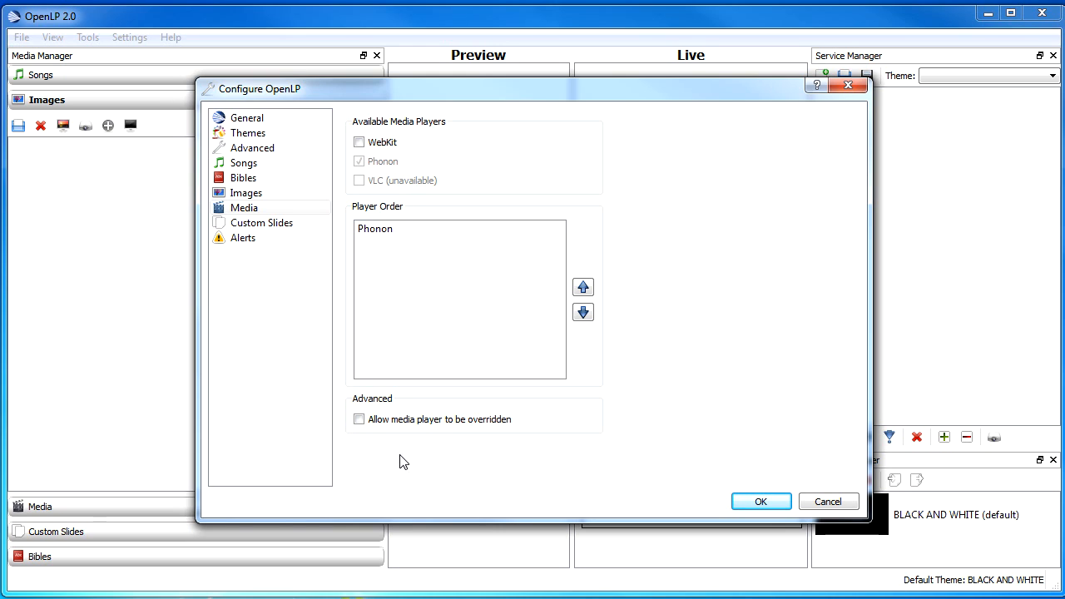
# Open the Alerts settings, keep the black background colour, and set the alert font colour to white.
pyautogui.click(268, 224)
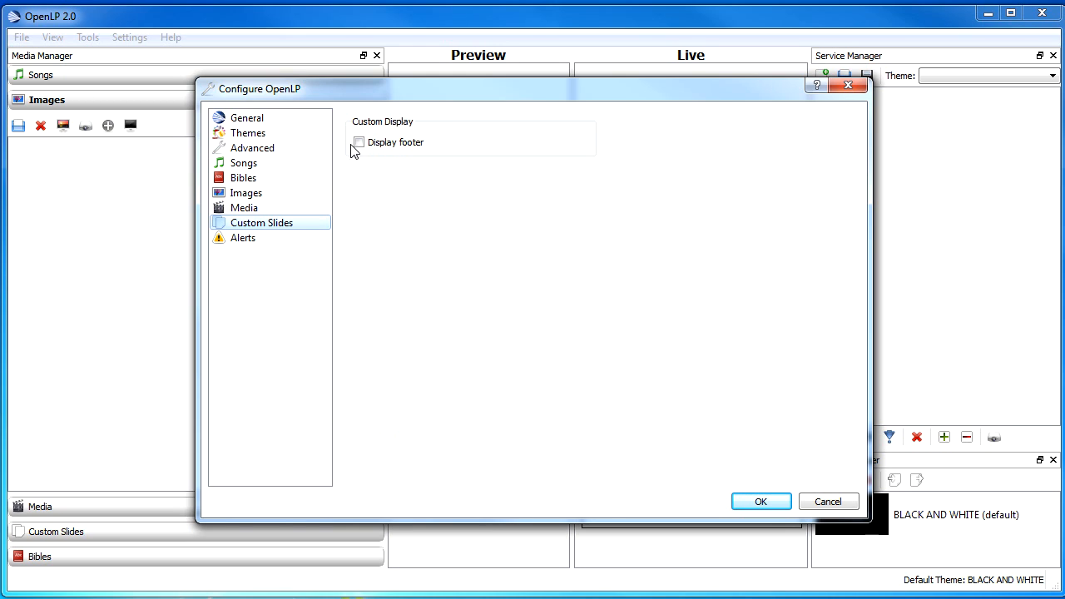
pyautogui.click(244, 239)
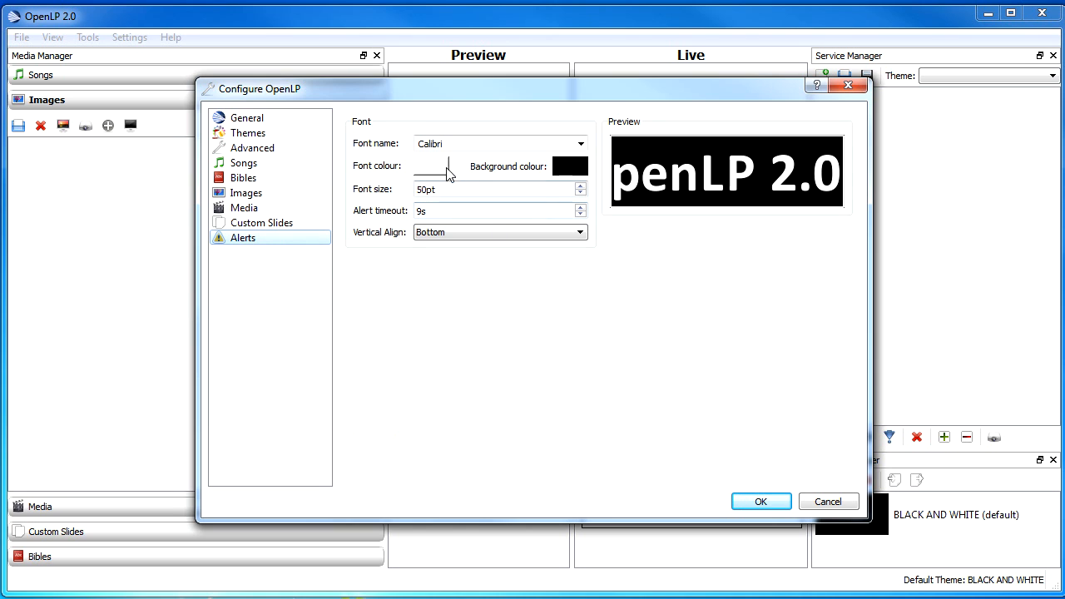
pyautogui.click(569, 168)
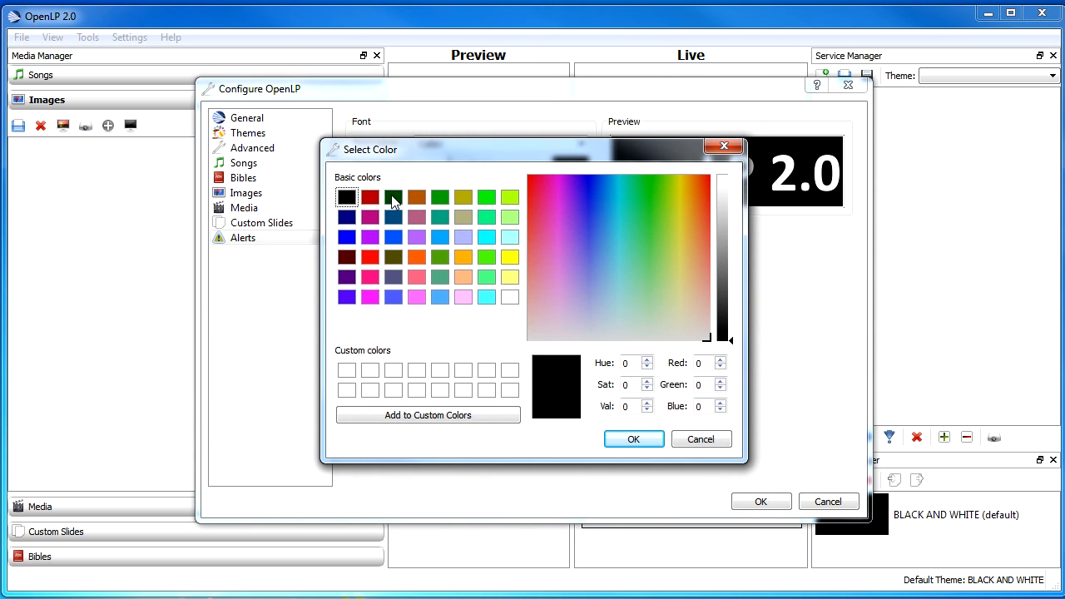
pyautogui.click(633, 440)
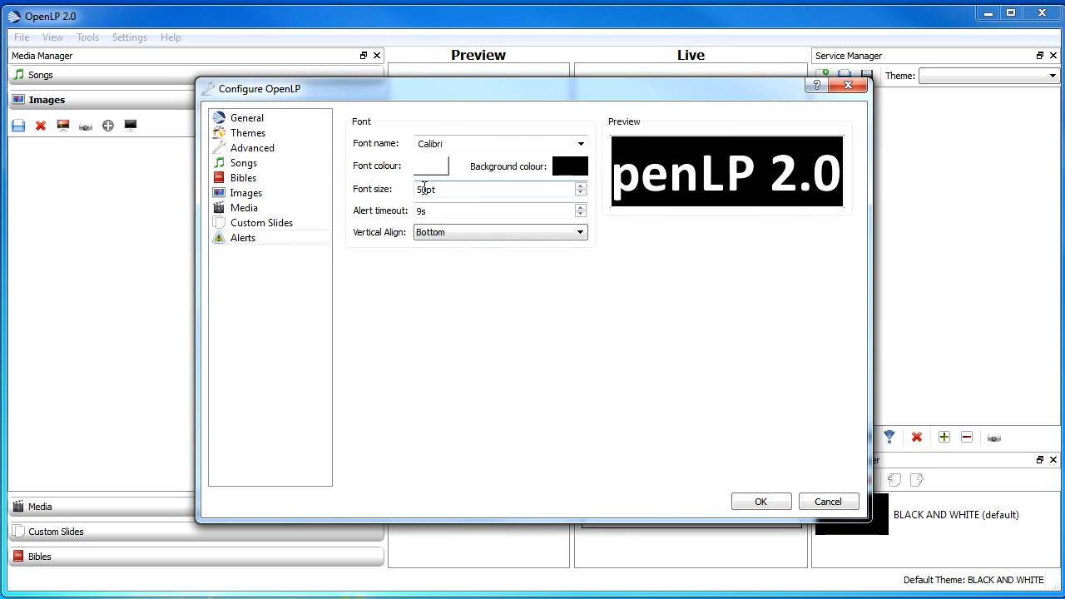
pyautogui.click(431, 169)
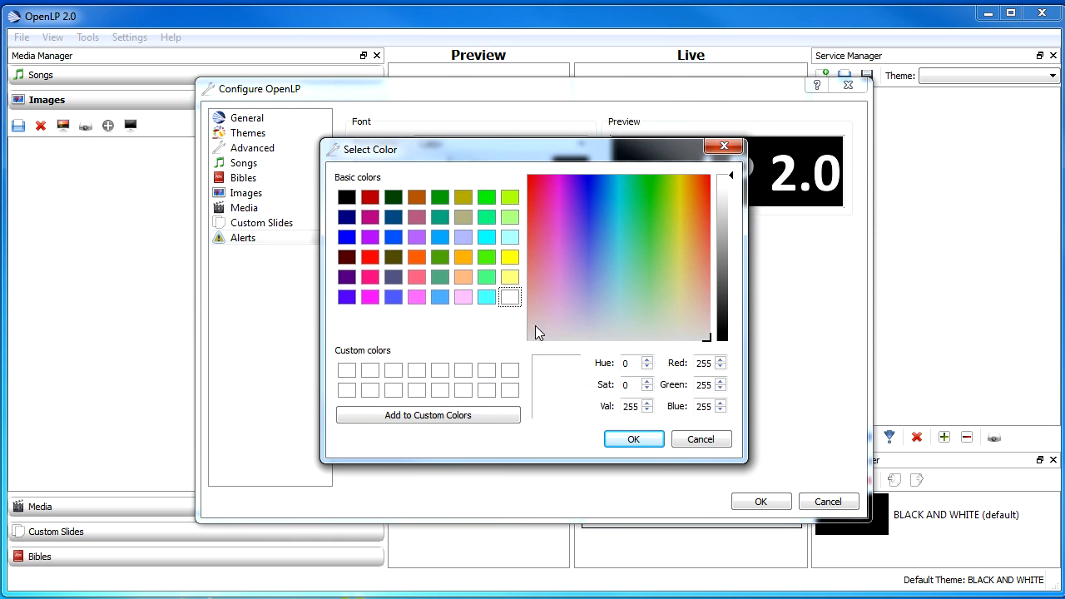
pyautogui.click(636, 439)
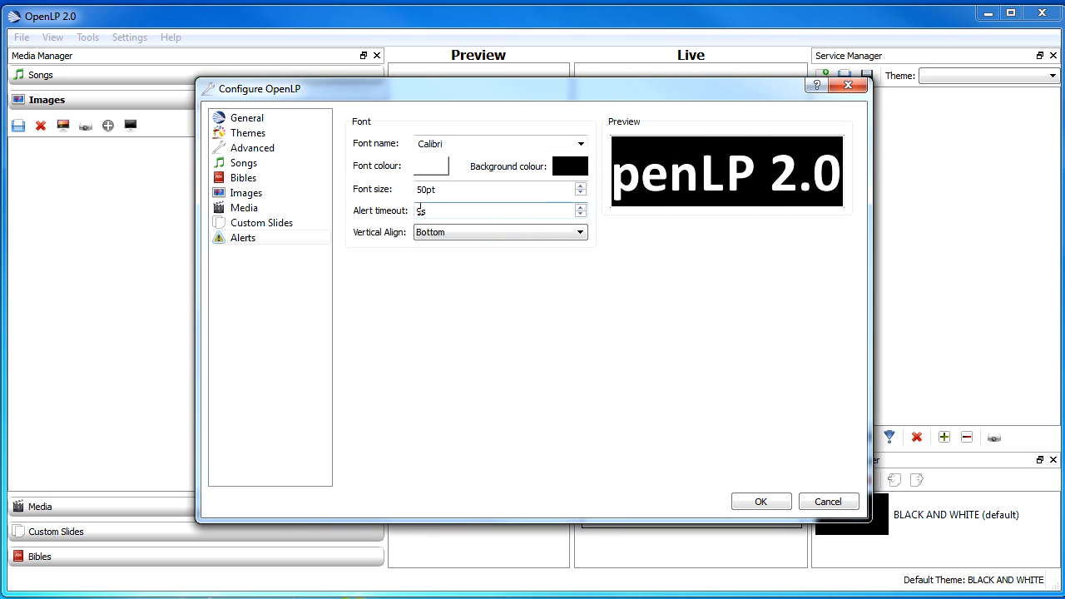
# Set the alert timeout to 9 seconds and apply the configuration.
pyautogui.scroll(-6, 425, 211)
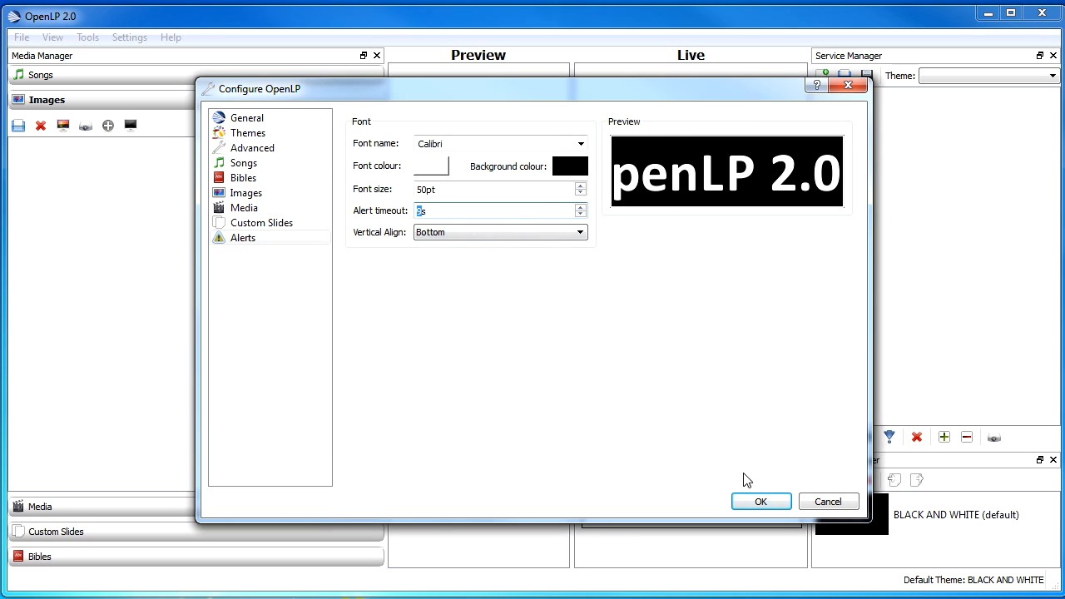
pyautogui.write('9')
pyautogui.press('Return')
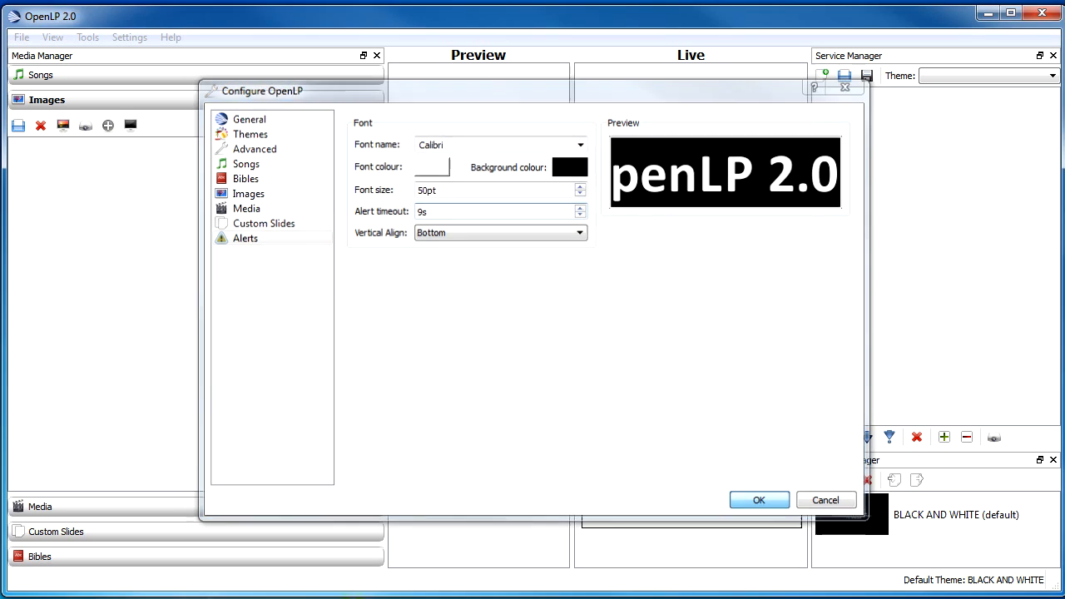
# Open the shortcut configuration and clear the F8 shortcut of the Media Manager view action.
pyautogui.click(125, 39)
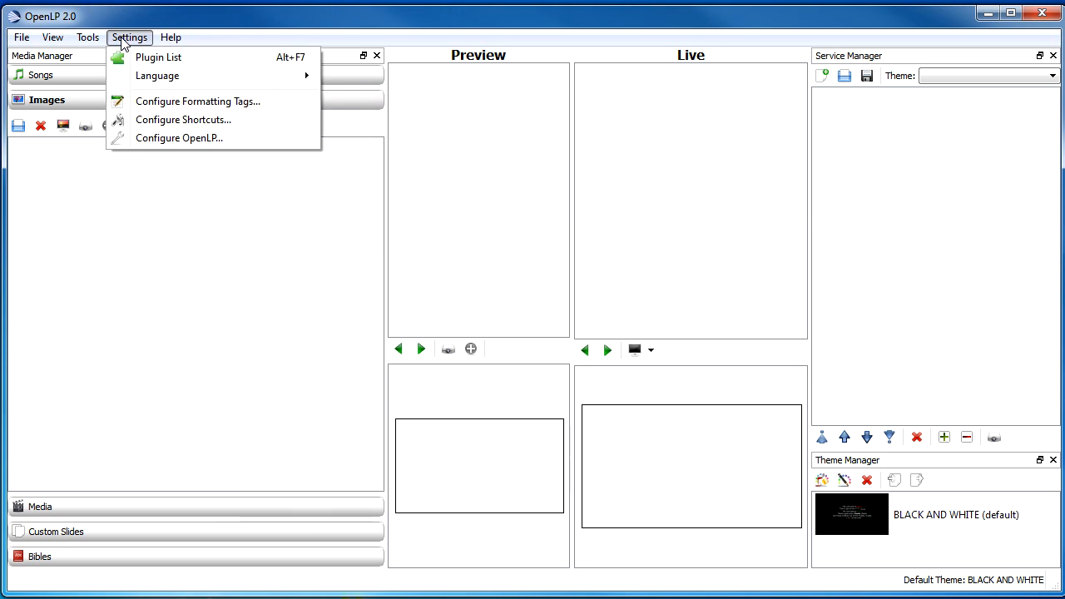
pyautogui.click(188, 120)
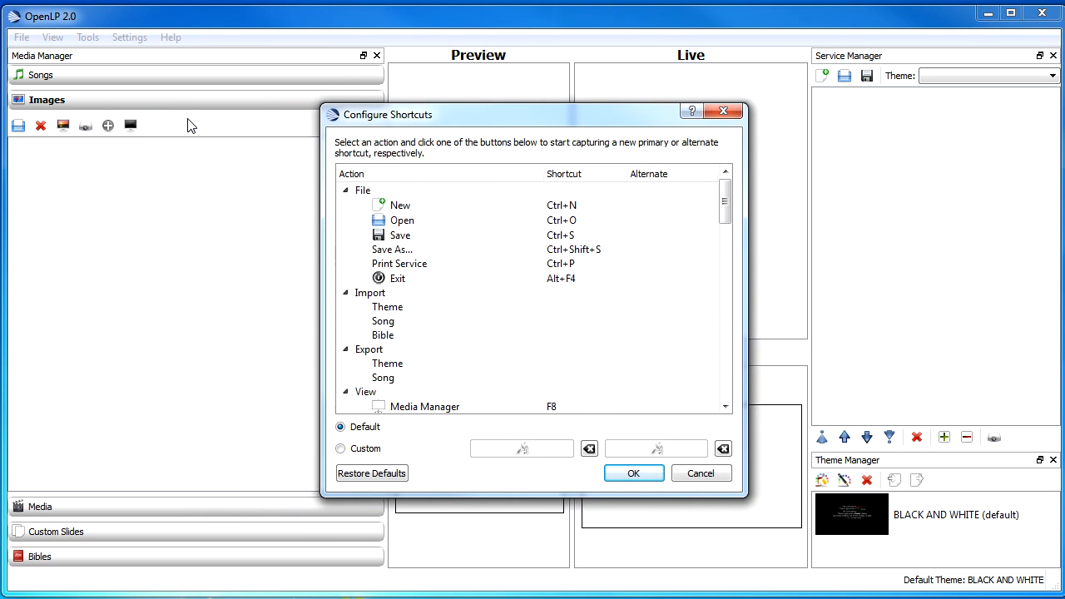
pyautogui.moveTo(726, 195); pyautogui.dragTo(727, 225)
pyautogui.click(556, 291)
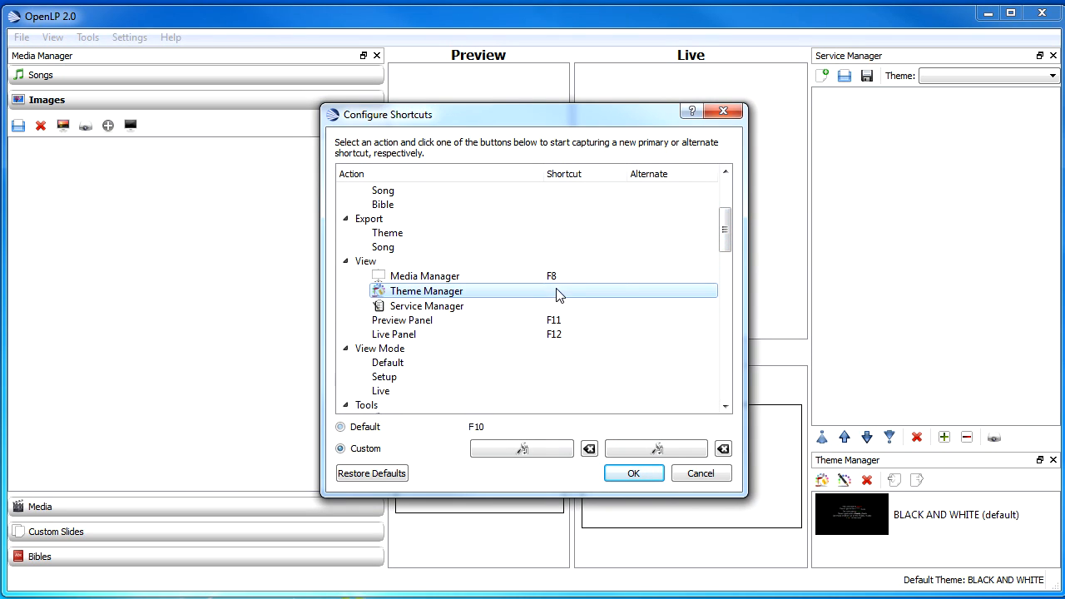
pyautogui.click(550, 296)
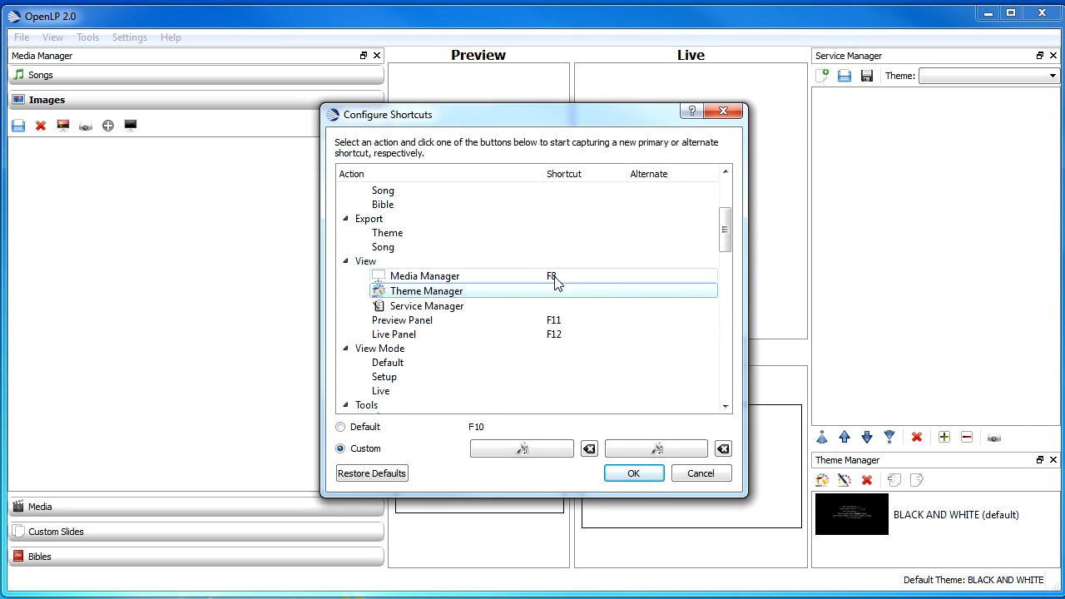
pyautogui.click(555, 281)
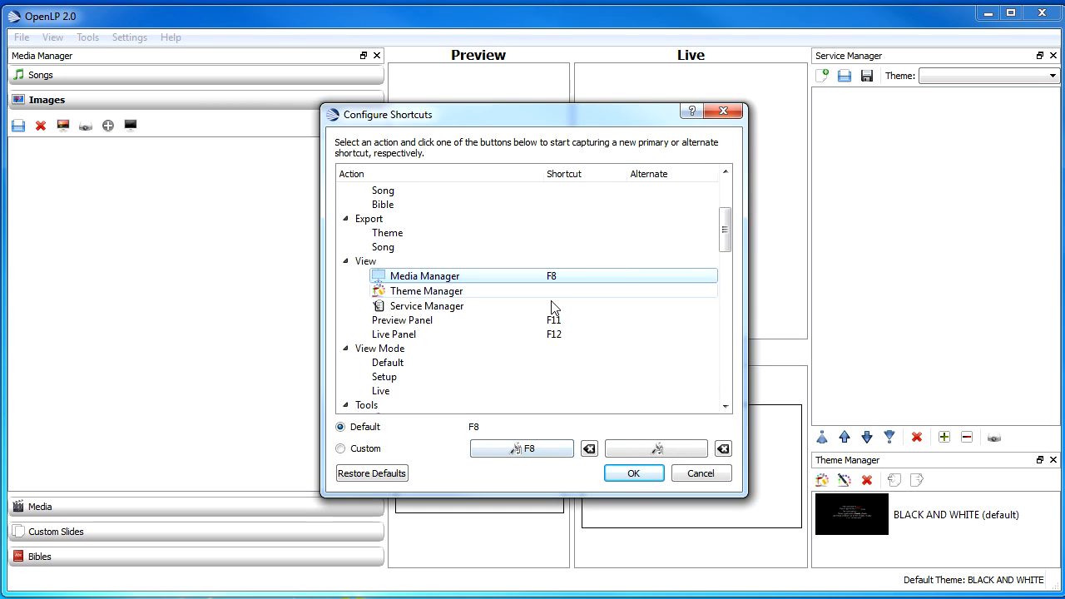
pyautogui.click(539, 452)
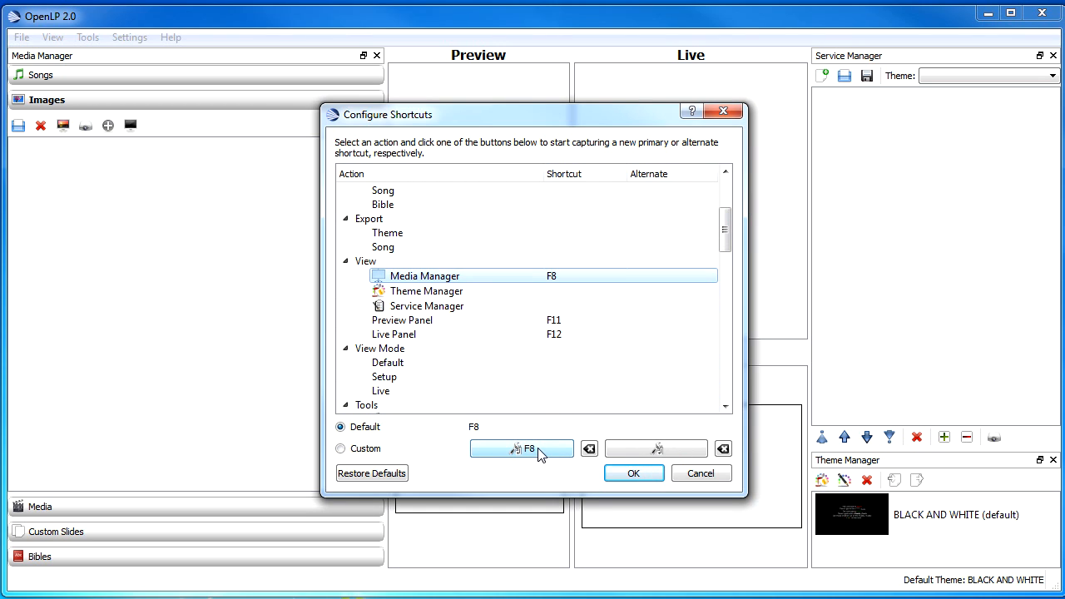
pyautogui.click(554, 277)
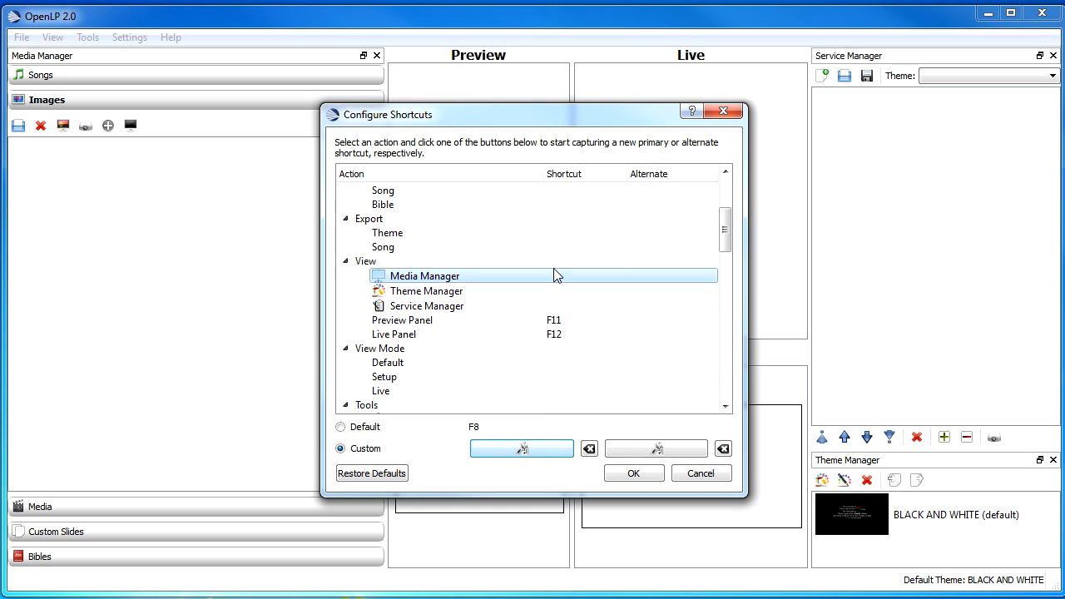
# Clear the F11 and F12 shortcuts of the Preview Panel and Live Panel view actions.
pyautogui.click(555, 294)
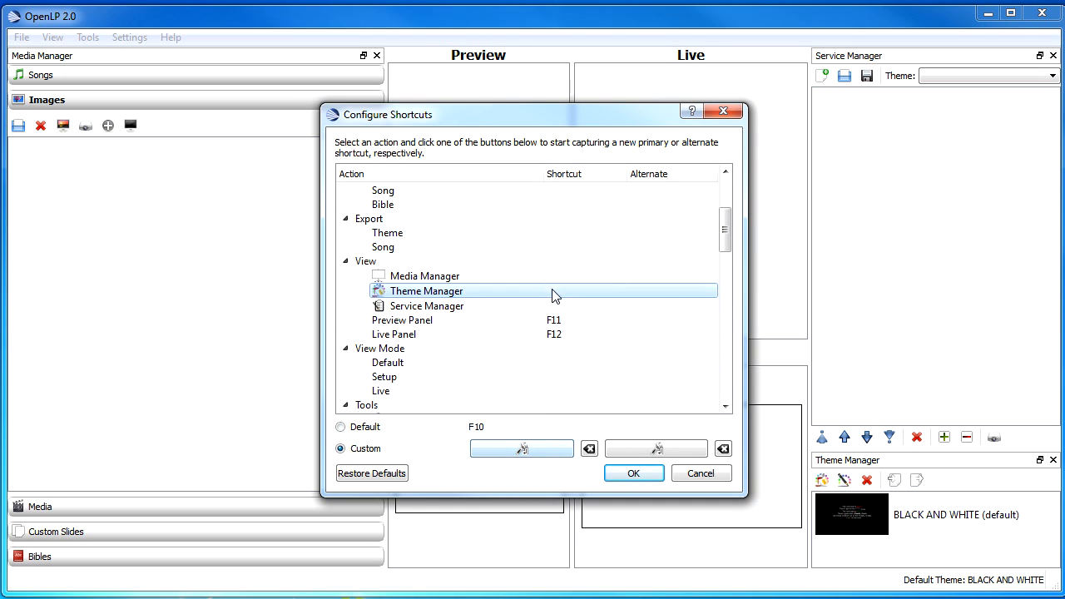
pyautogui.click(538, 448)
pyautogui.click(554, 322)
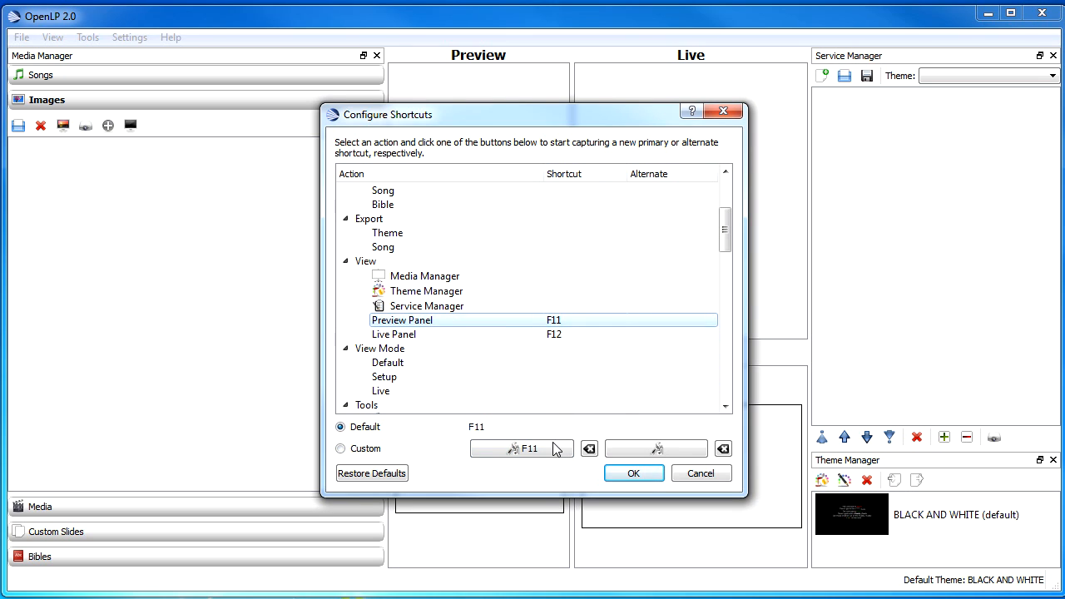
pyautogui.click(553, 449)
pyautogui.click(554, 334)
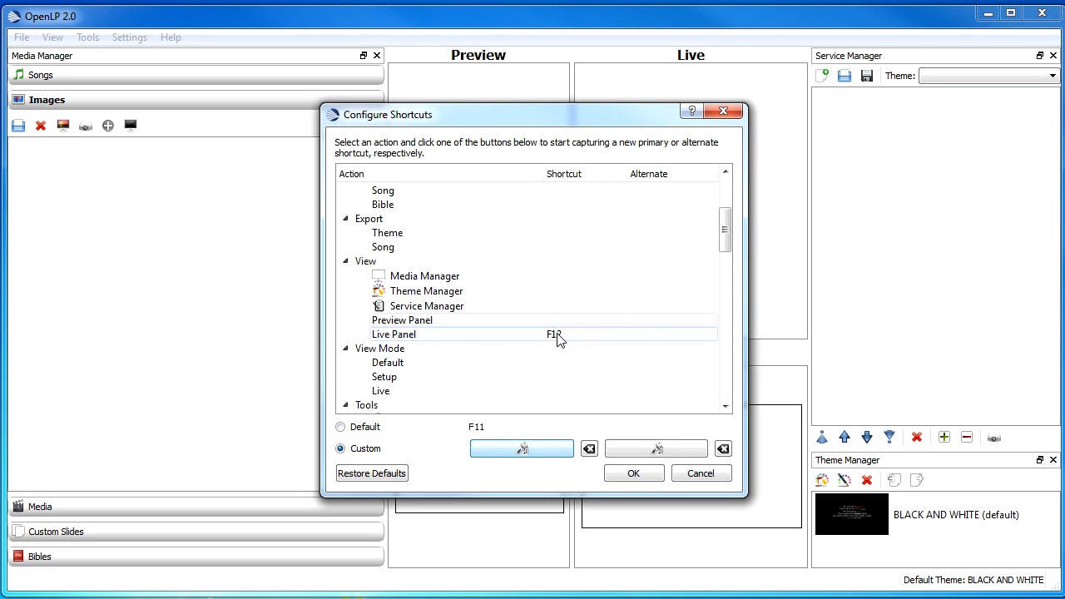
pyautogui.click(530, 448)
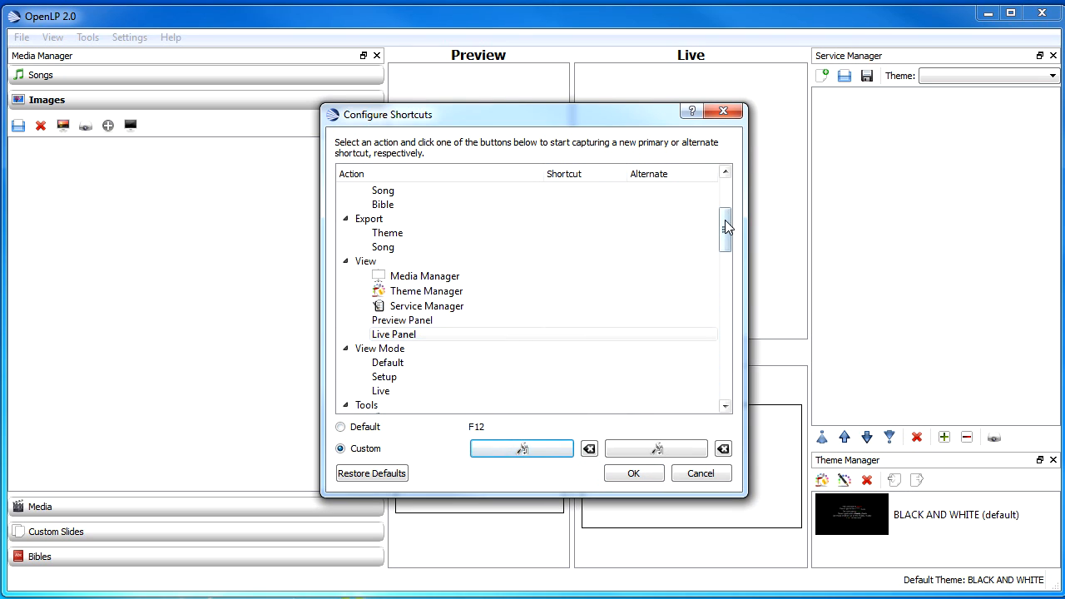
# Review the Previous Slide and Next Slide alternate shortcuts F9 and F10 in Live Toolbar, then save the shortcuts.
pyautogui.moveTo(724, 220); pyautogui.dragTo(723, 324)
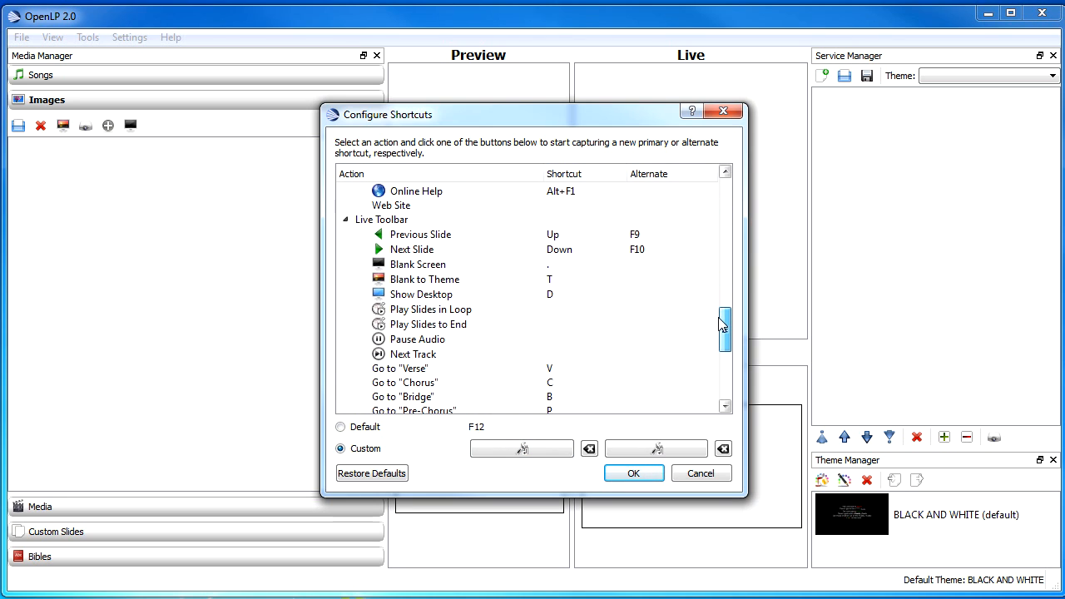
pyautogui.click(651, 238)
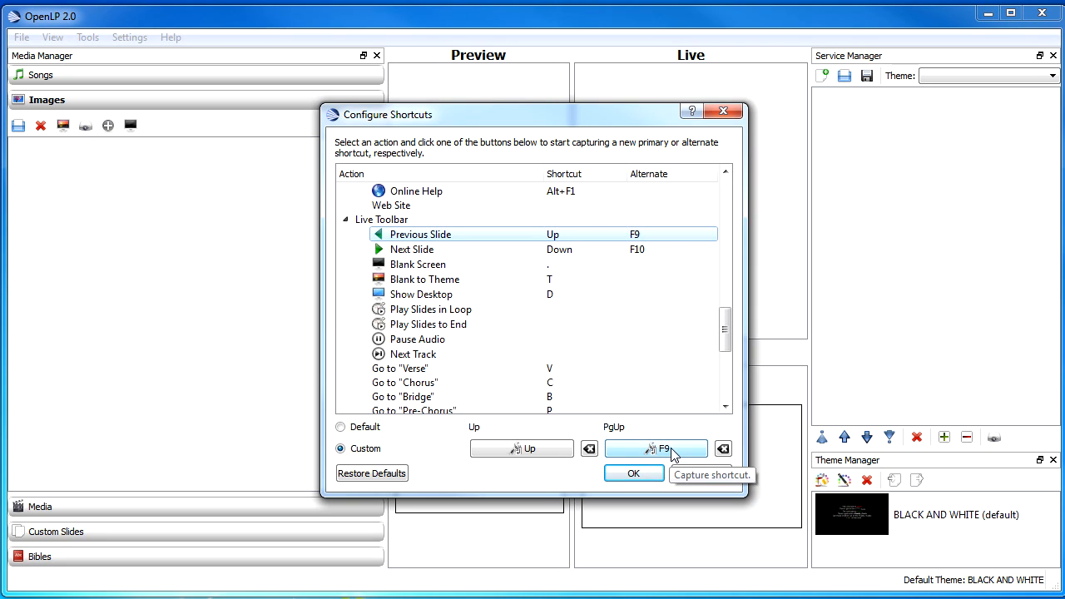
pyautogui.click(640, 250)
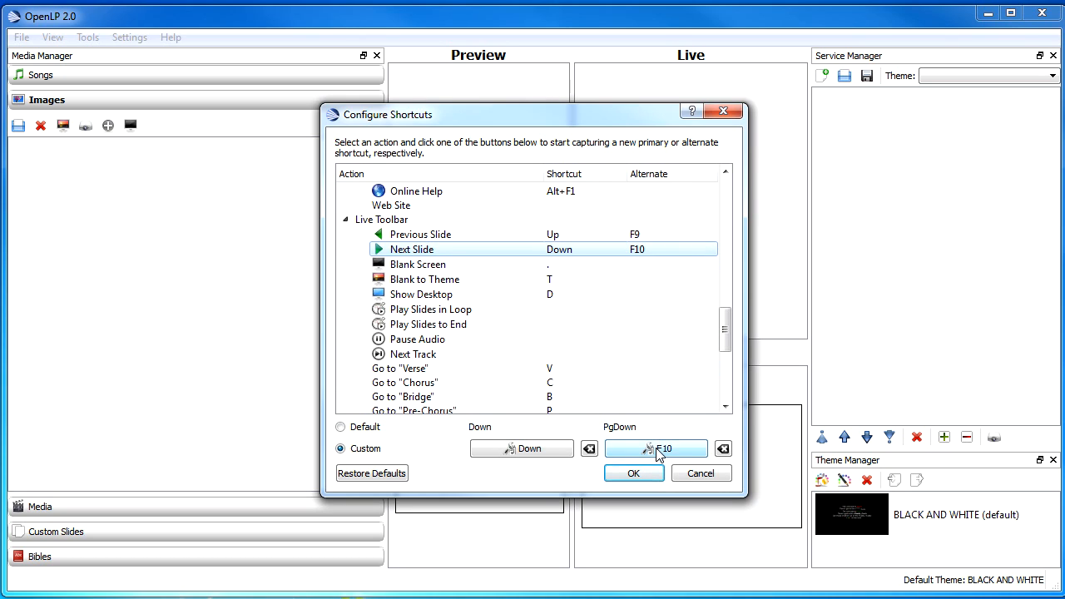
pyautogui.click(642, 237)
pyautogui.click(642, 256)
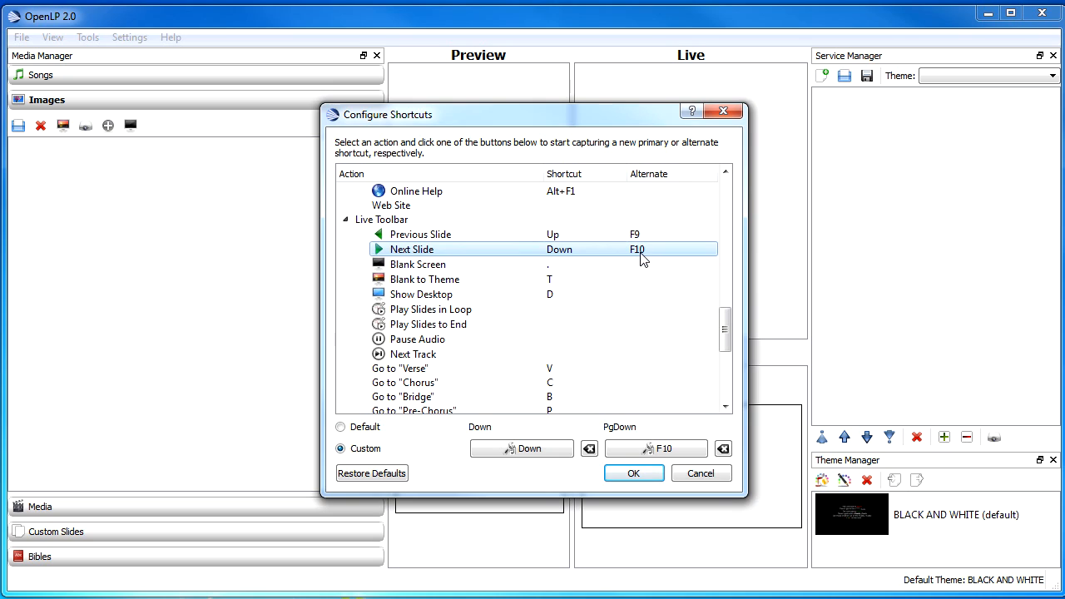
pyautogui.press('Up')
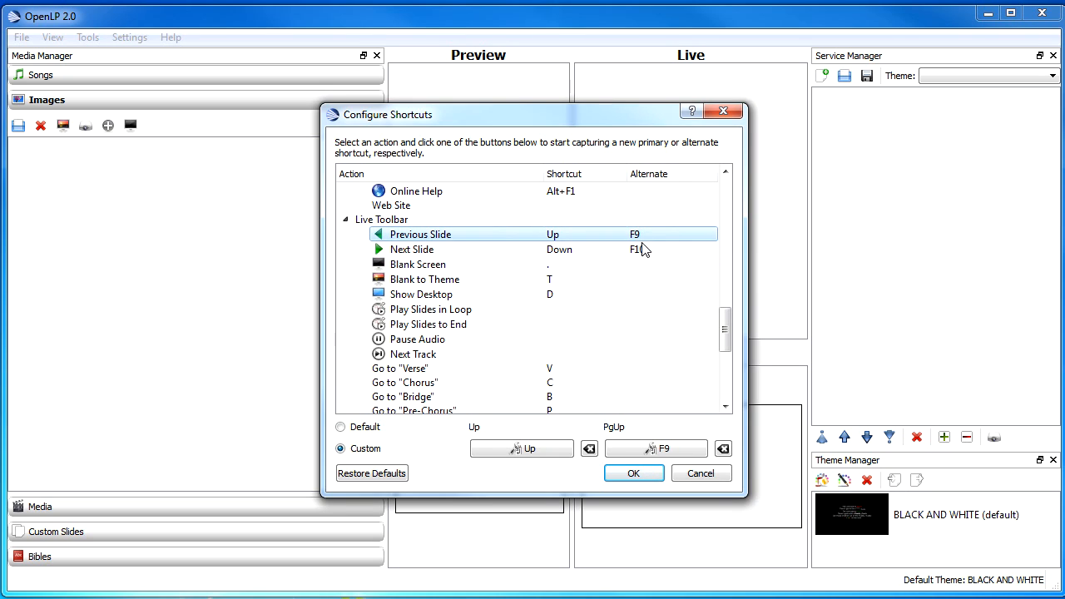
pyautogui.click(641, 253)
pyautogui.click(642, 240)
pyautogui.click(644, 251)
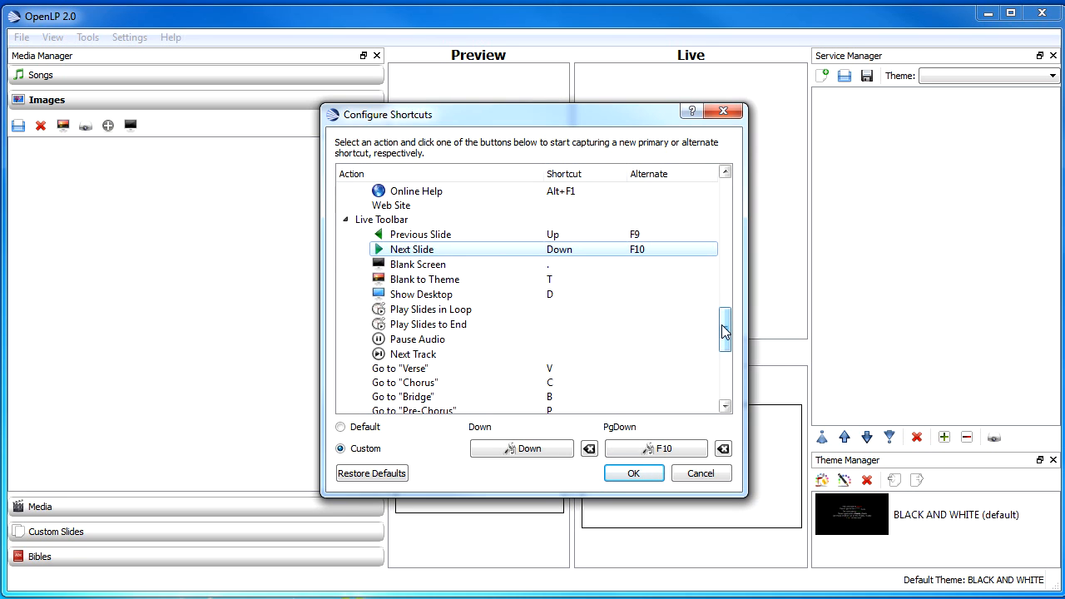
pyautogui.moveTo(721, 325); pyautogui.dragTo(720, 199)
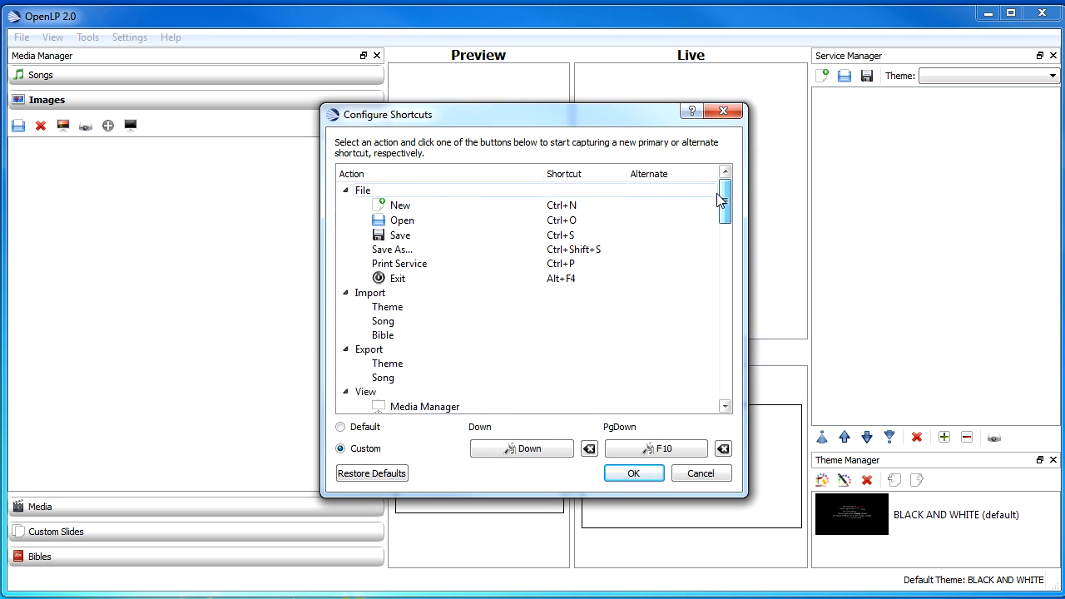
pyautogui.click(652, 473)
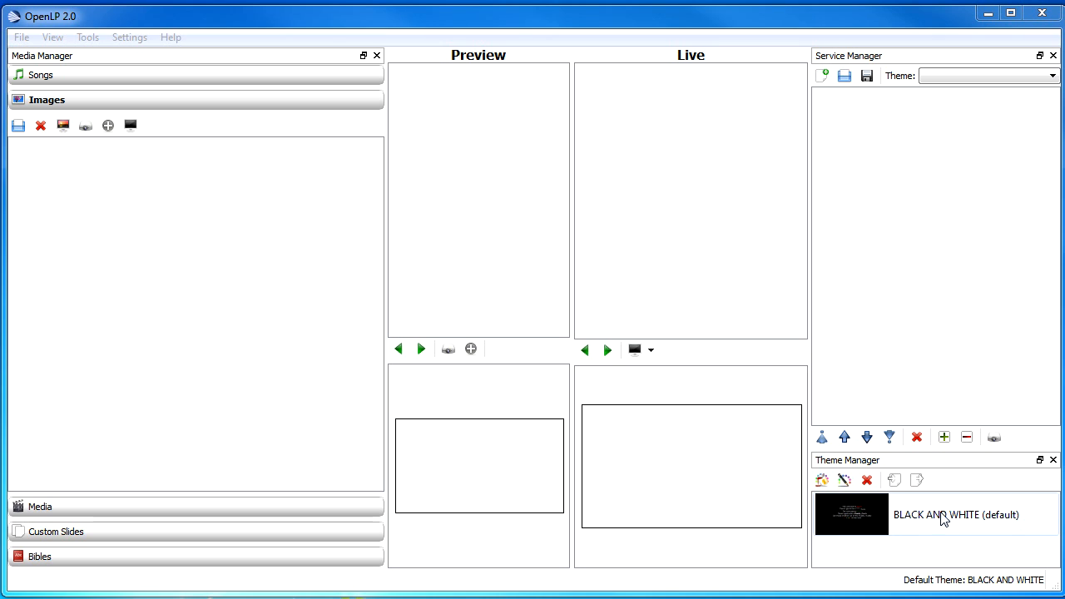
# Edit the BLACK AND WHITE theme, keeping its solid black background colour.
pyautogui.rightClick(865, 522)
pyautogui.click(903, 523)
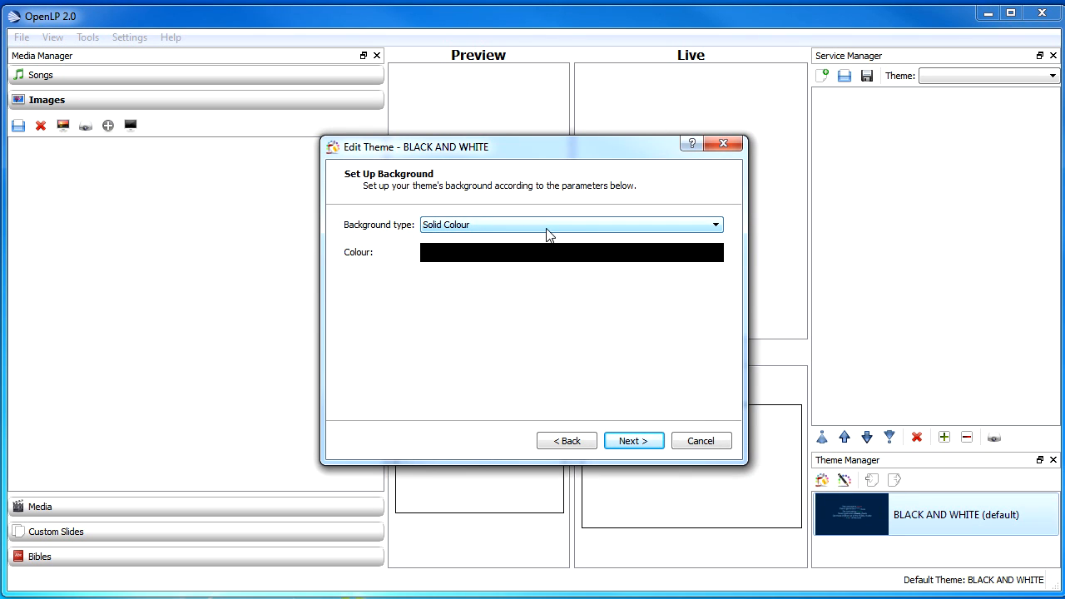
pyautogui.click(569, 253)
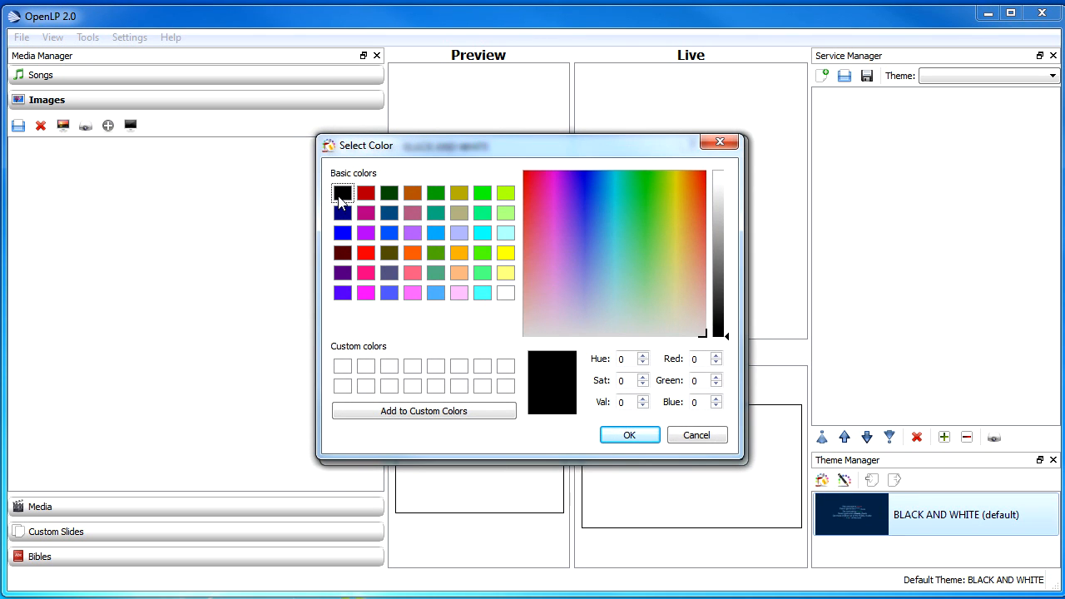
pyautogui.click(624, 434)
pyautogui.click(629, 441)
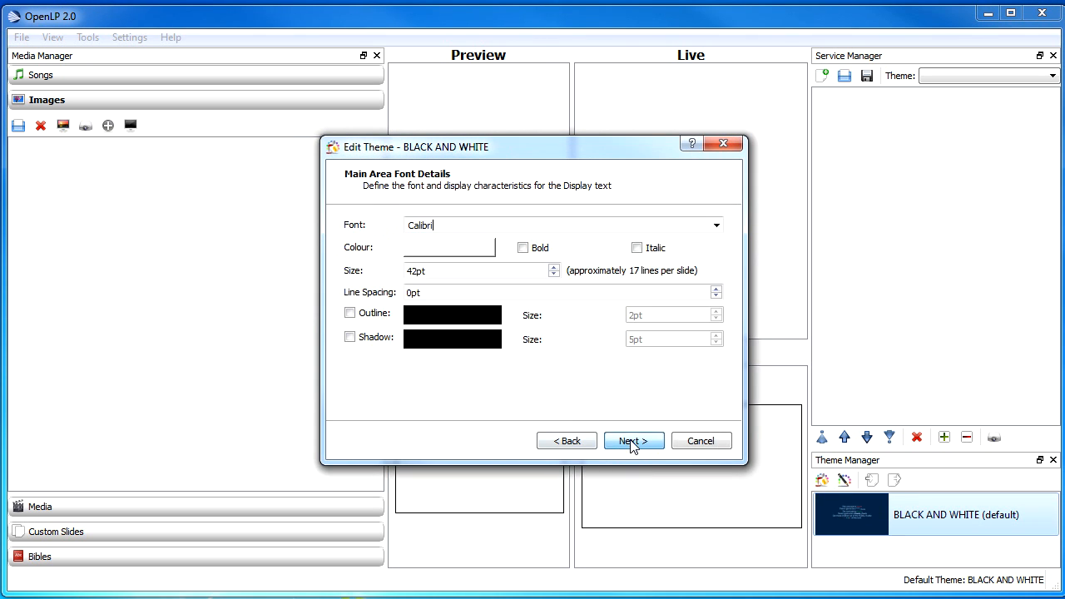
# Set the theme's main area font colour to white and the font to Calibri.
pyautogui.click(470, 250)
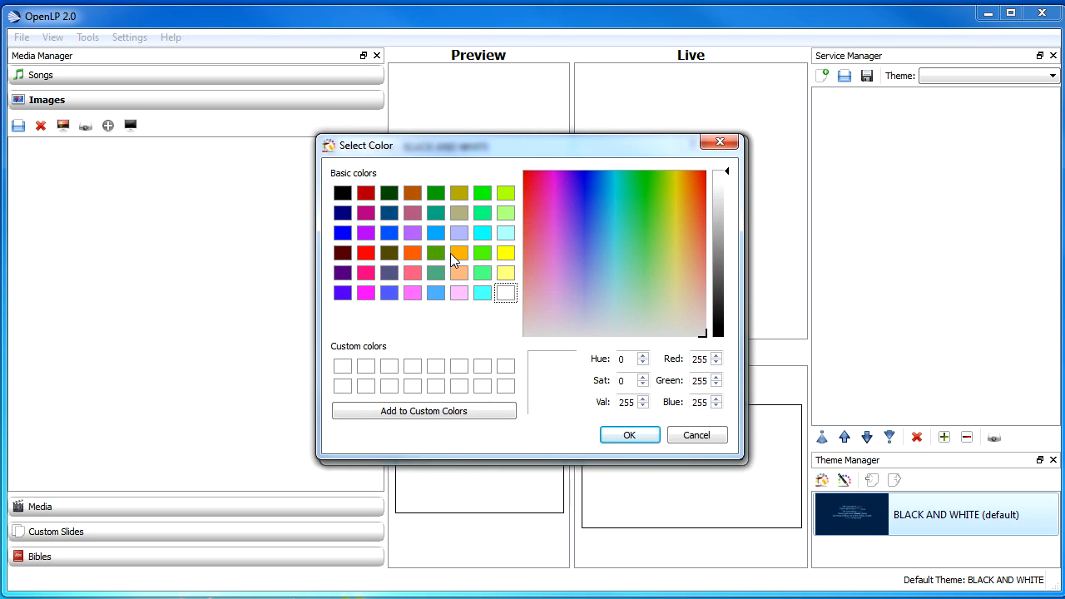
pyautogui.click(617, 435)
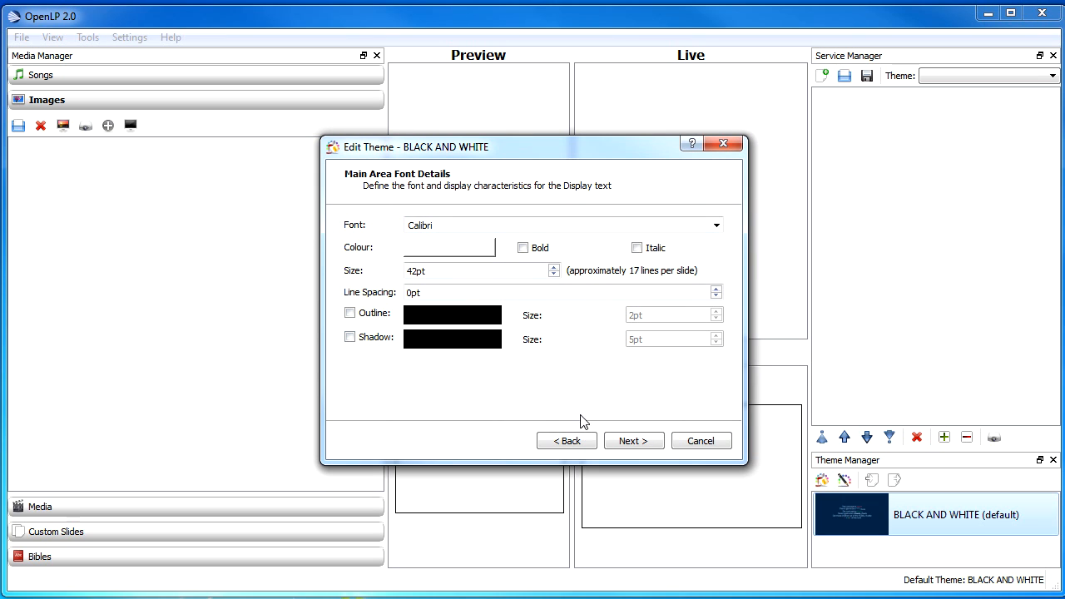
pyautogui.click(717, 225)
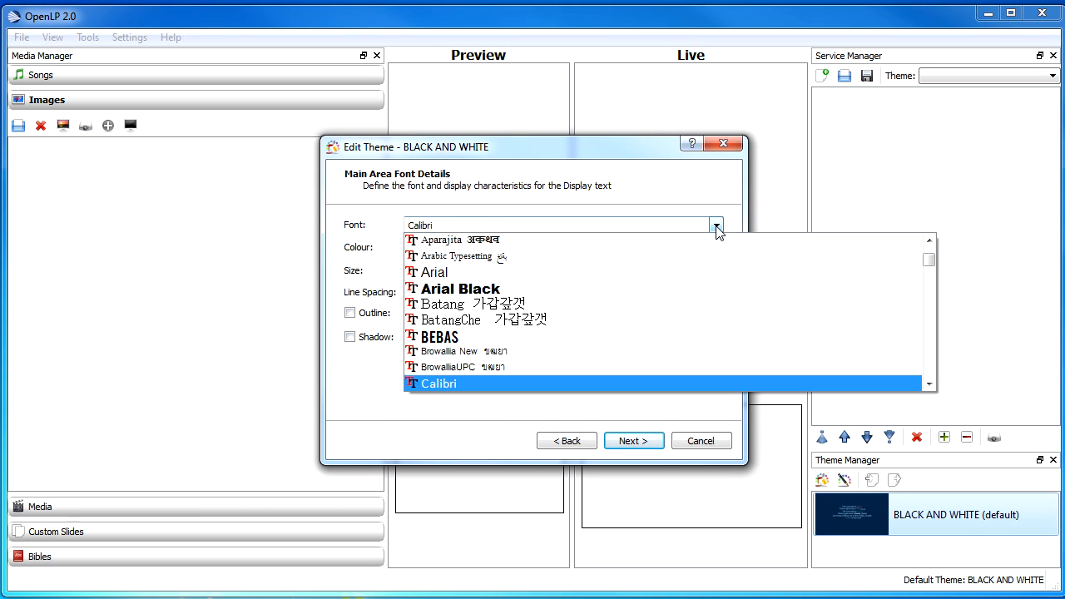
pyautogui.click(475, 383)
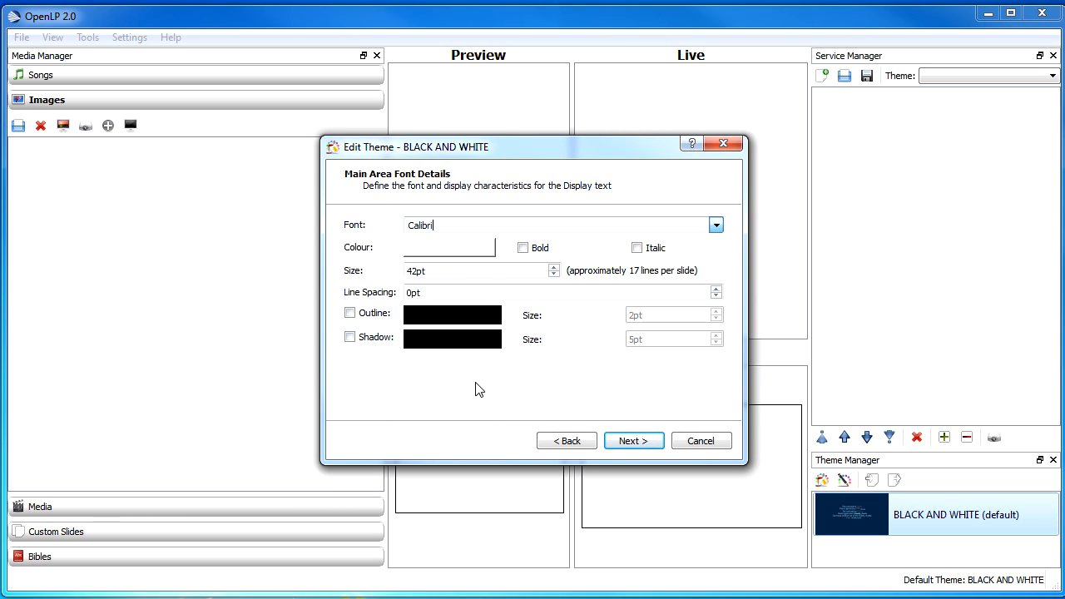
pyautogui.click(626, 442)
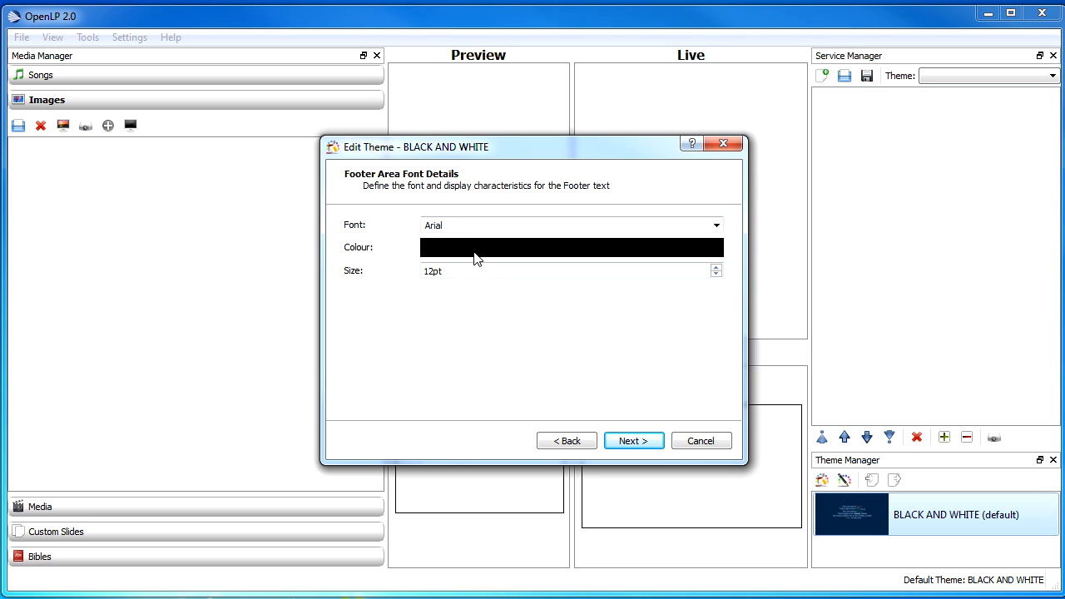
# Keep the default footer, text formatting and output area settings and finish editing the theme.
pyautogui.click(638, 441)
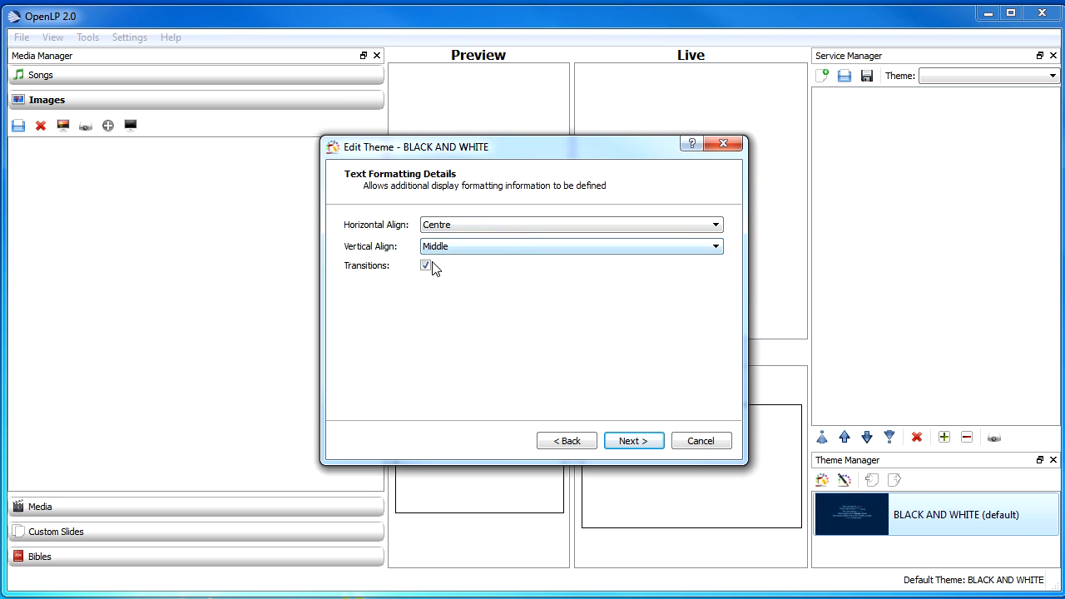
pyautogui.click(634, 442)
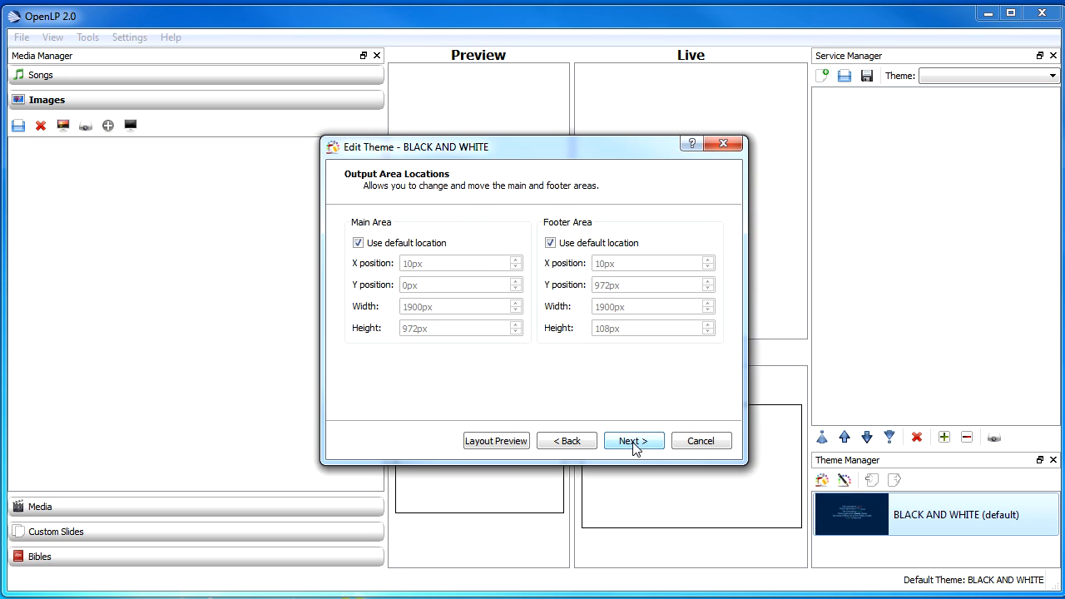
pyautogui.click(643, 445)
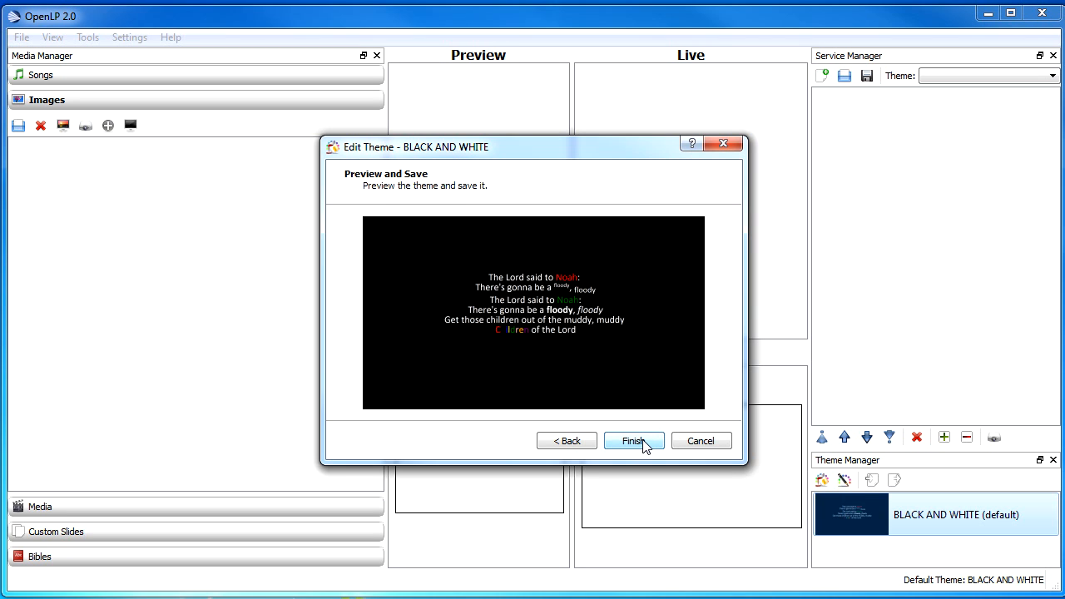
pyautogui.click(643, 446)
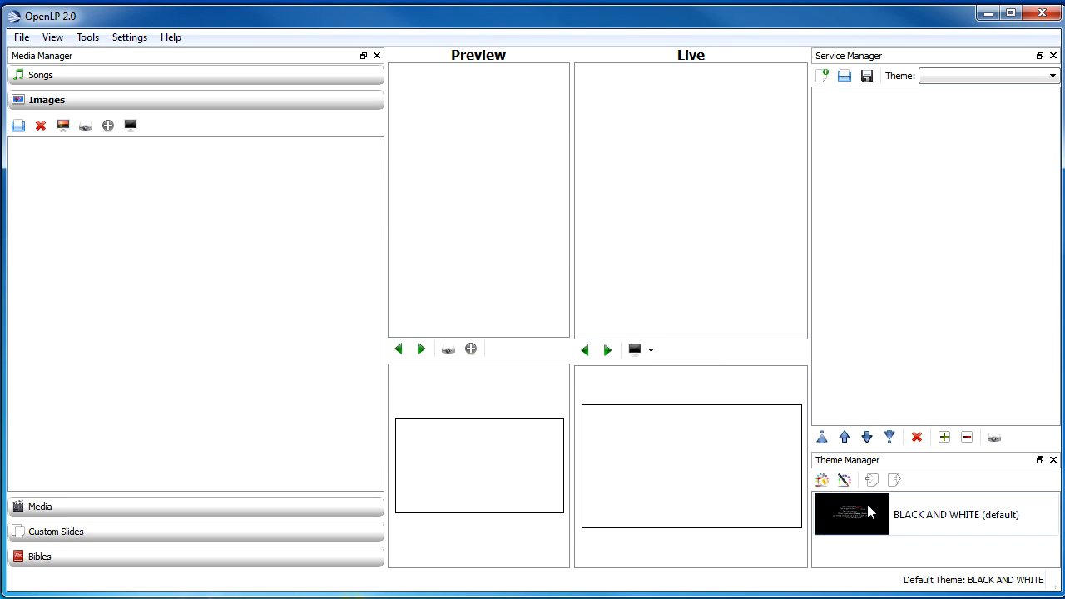